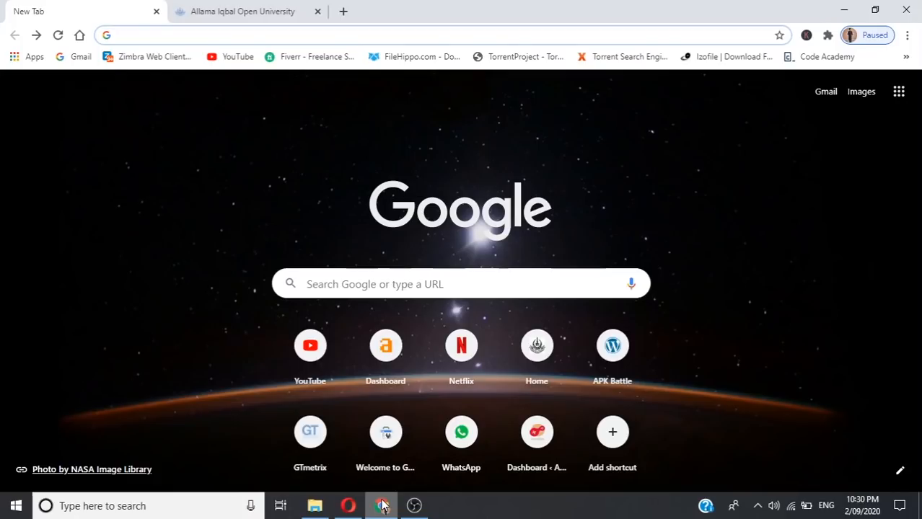
# Step: Go to tutor.aiou.edu.pk and open the tutor portal's sign-in page
pyautogui.write('tutor.aiou.edu.pk')
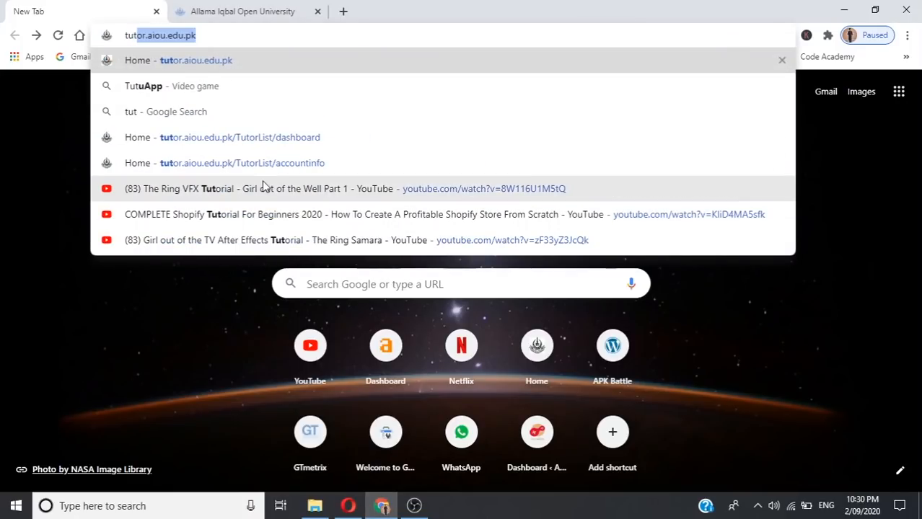
pyautogui.press('Right')
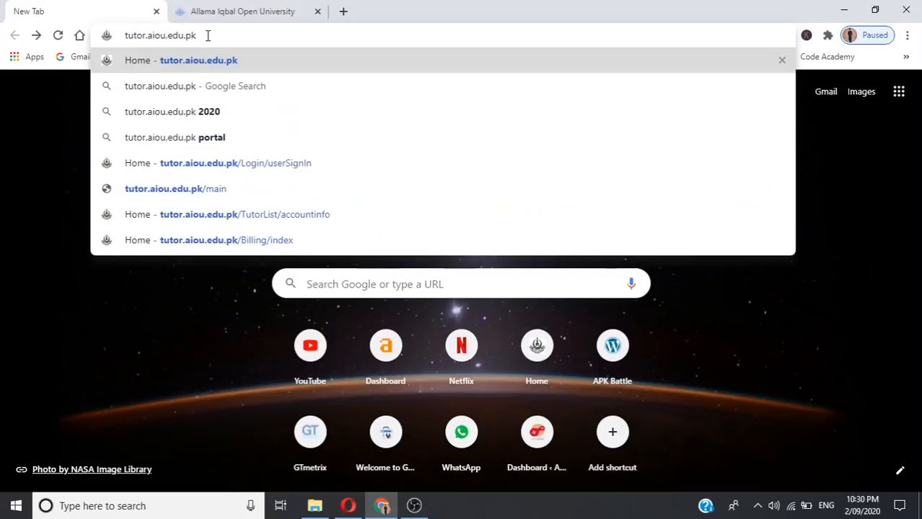
pyautogui.press('Return')
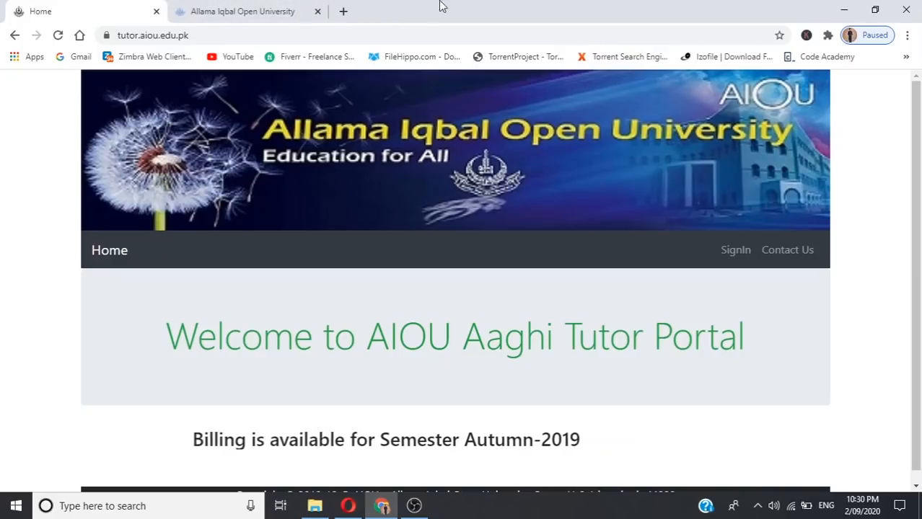
pyautogui.click(723, 259)
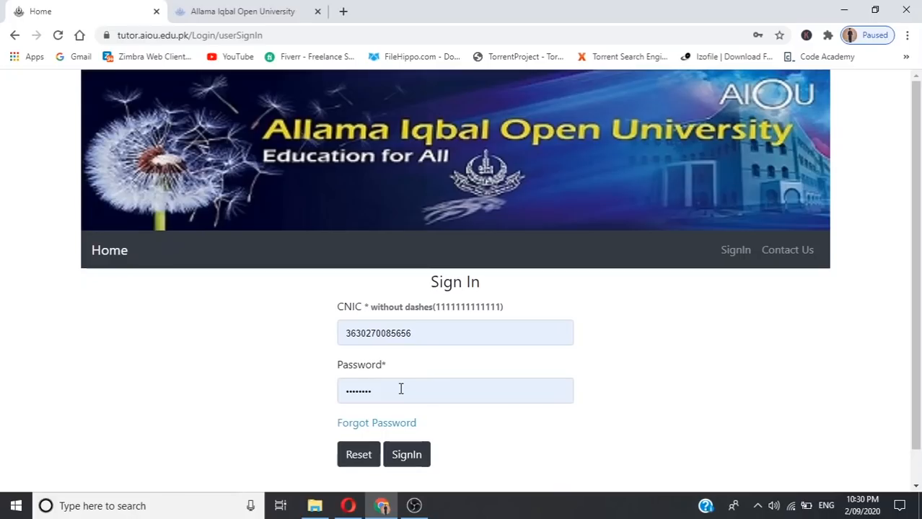
# Step: Examine the fields of the Forgot Password reset form and return to the sign-in page
pyautogui.click(381, 424)
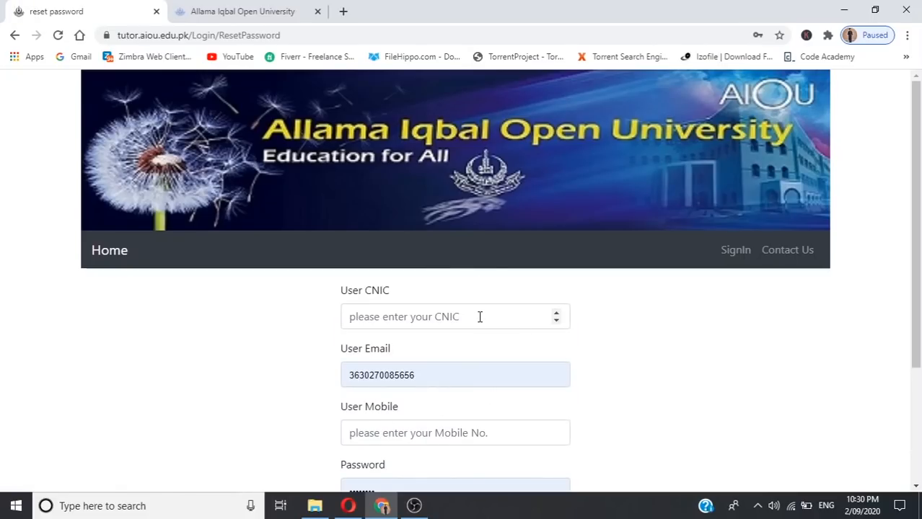
pyautogui.click(916, 489)
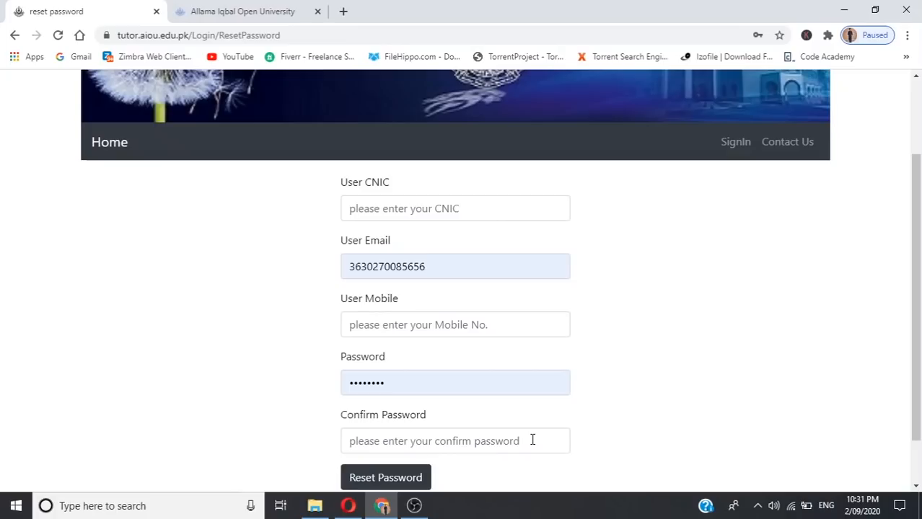
pyautogui.click(14, 36)
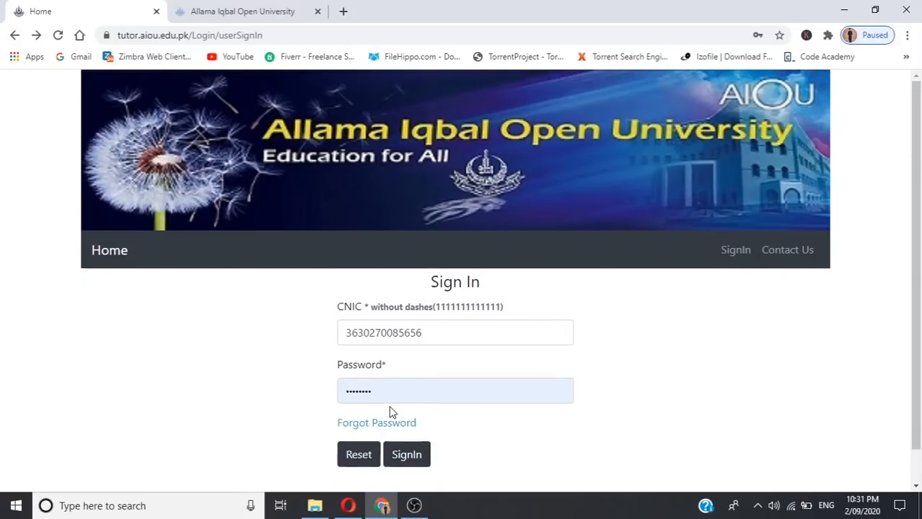
# Step: Sign in with the prefilled CNIC and password and open the Bank Account Details form
pyautogui.click(407, 462)
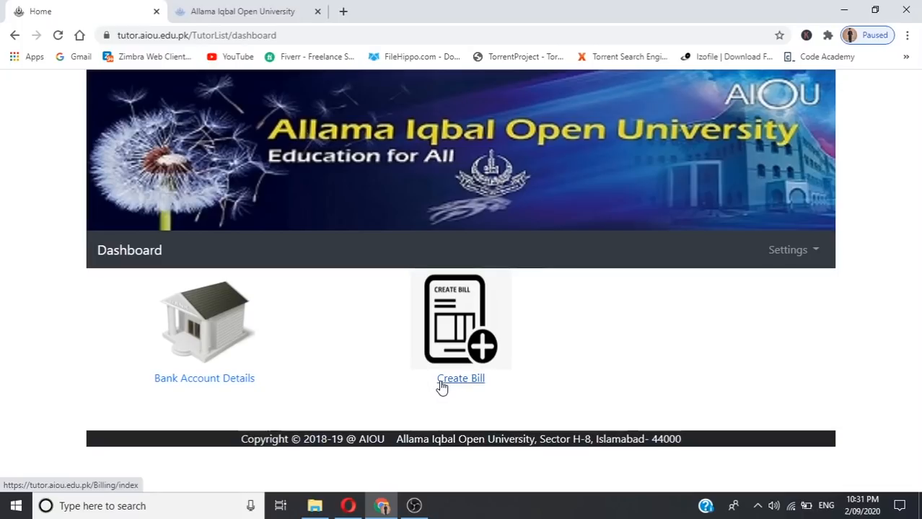
pyautogui.click(239, 381)
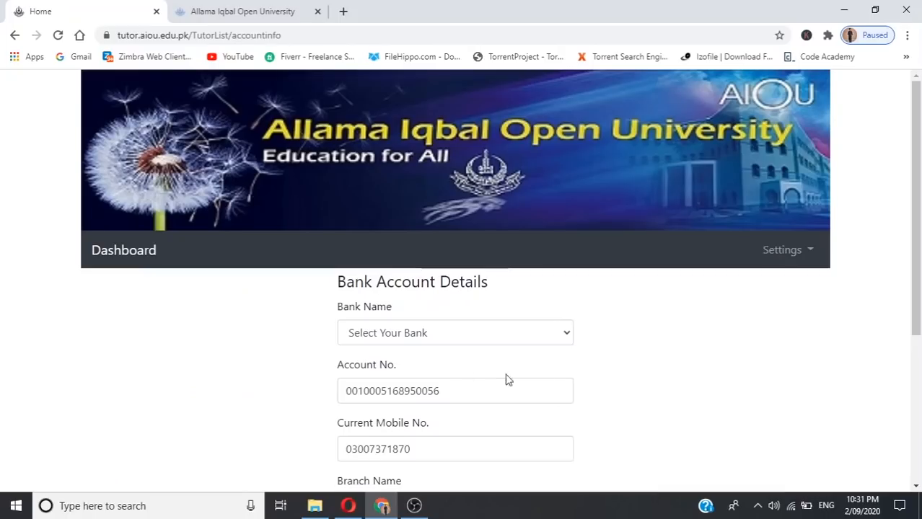
# Step: Try Over The Counter as the bank name, leave without saving and reopen the Bank Account Details form
pyautogui.click(567, 337)
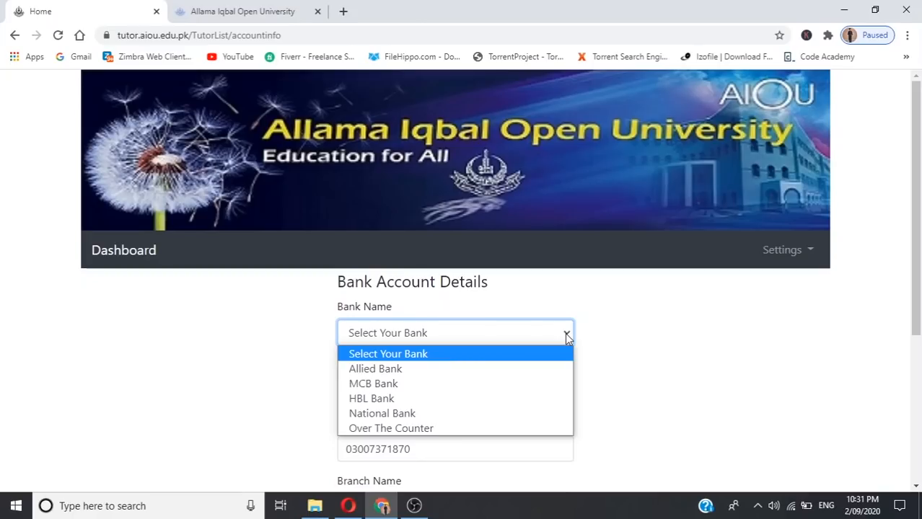
pyautogui.click(403, 430)
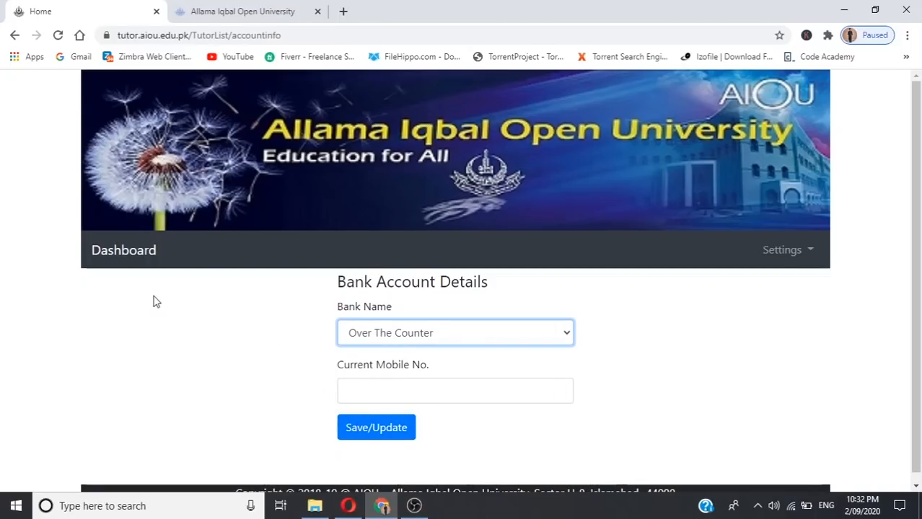
pyautogui.click(124, 253)
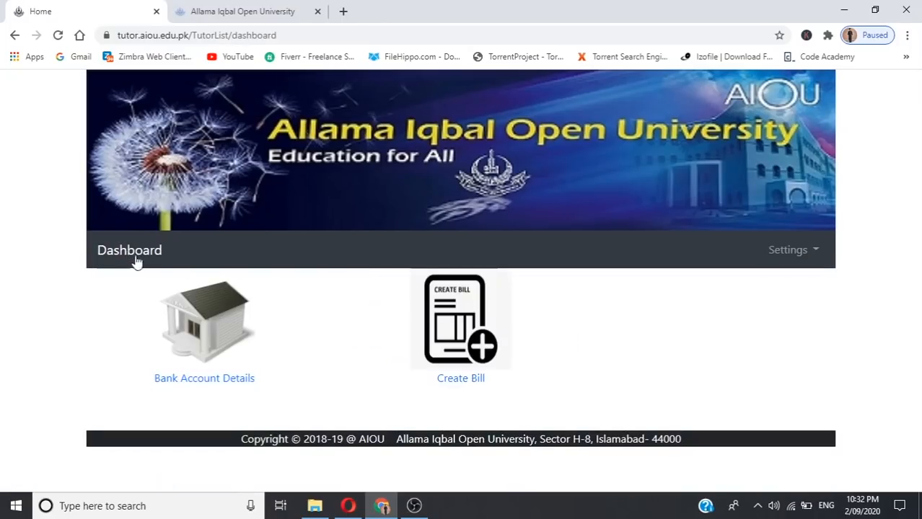
pyautogui.click(200, 378)
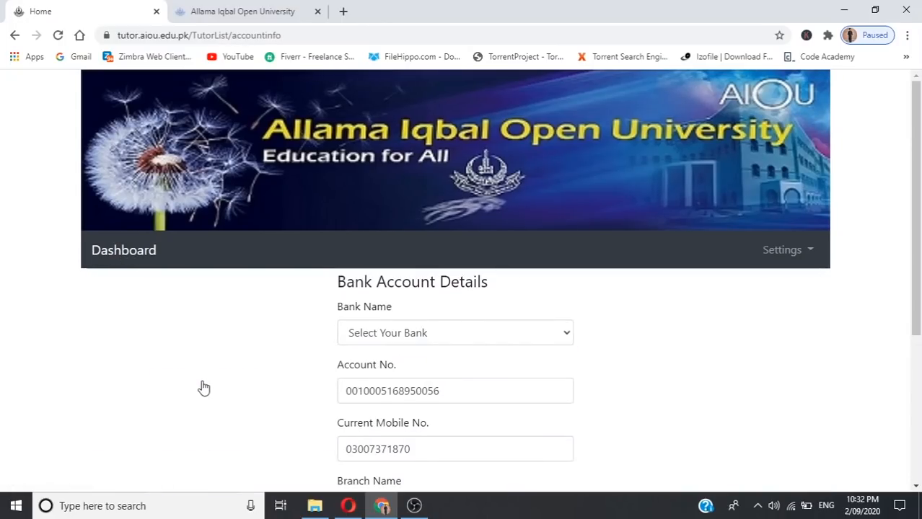
# Step: Select Allied Bank as the bank name, check the Income Tax-Status choices and save the bank account details
pyautogui.click(565, 333)
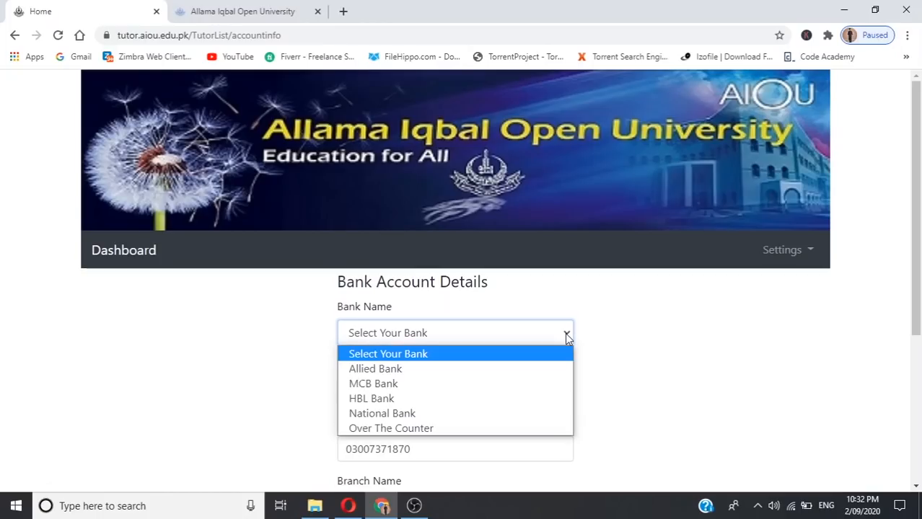
pyautogui.click(368, 370)
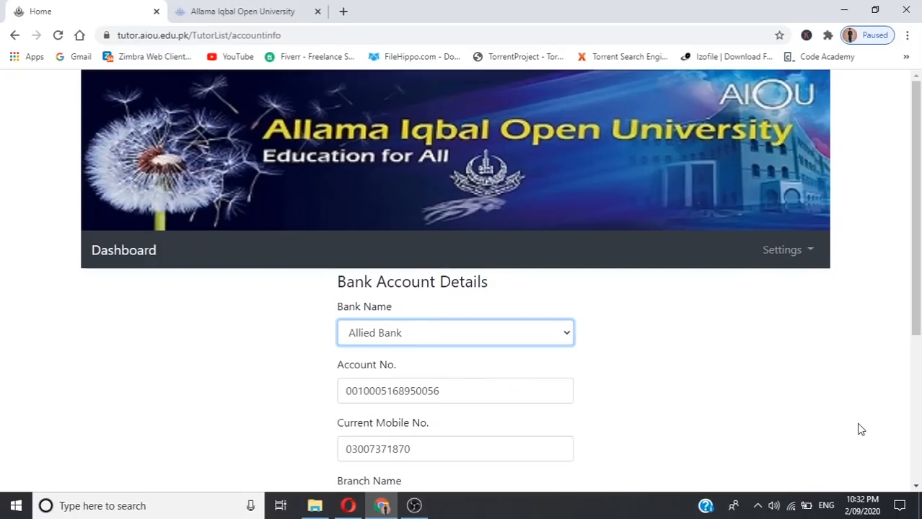
pyautogui.click(916, 487)
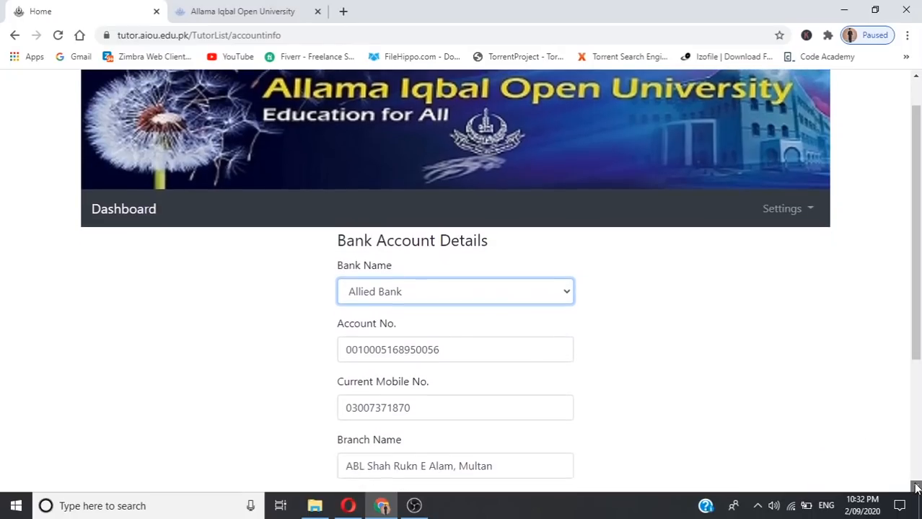
pyautogui.click(917, 488)
pyautogui.click(916, 489)
pyautogui.click(916, 488)
pyautogui.click(916, 488)
pyautogui.click(916, 488)
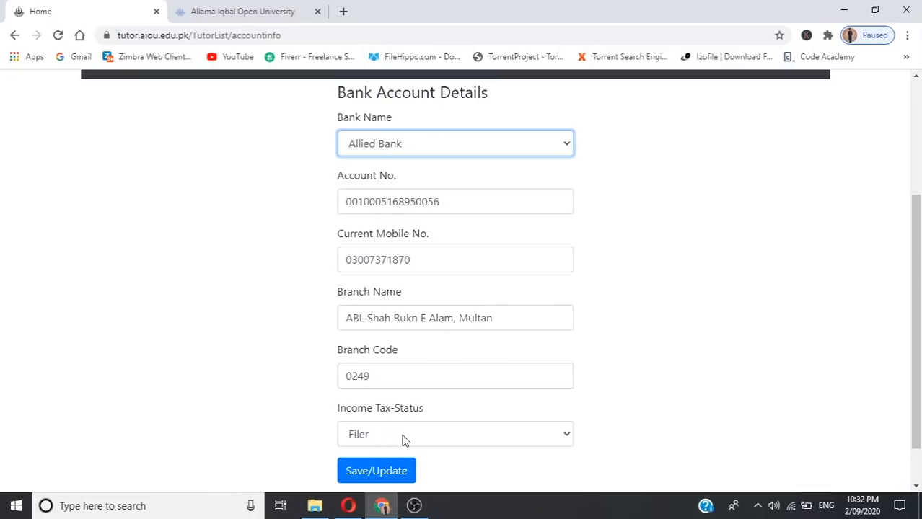
pyautogui.click(567, 434)
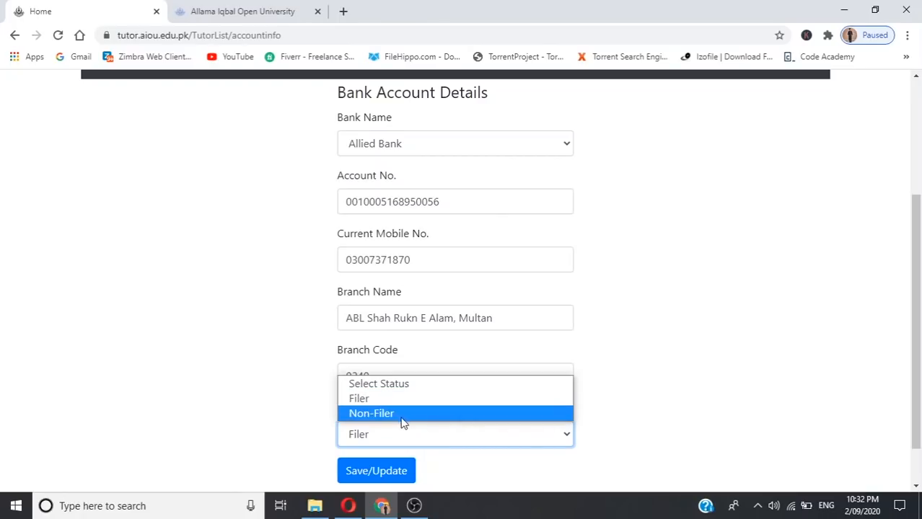
pyautogui.click(274, 426)
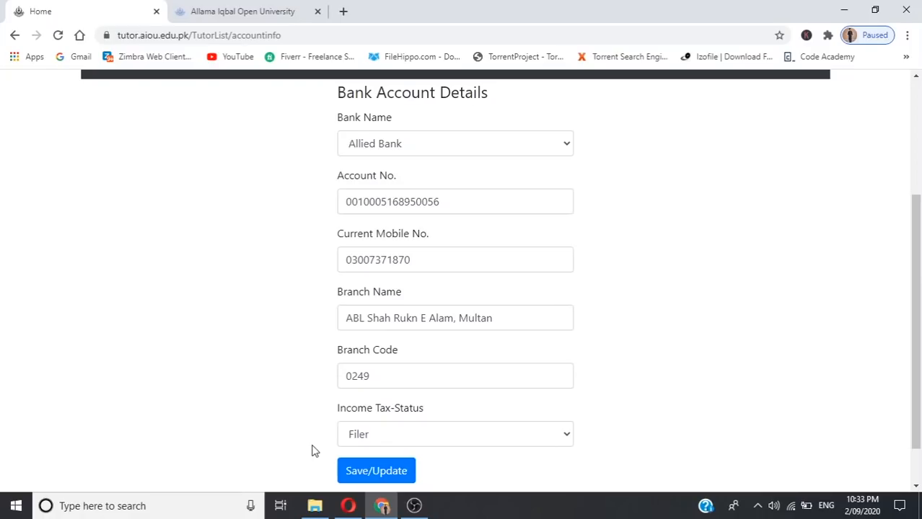
pyautogui.click(359, 471)
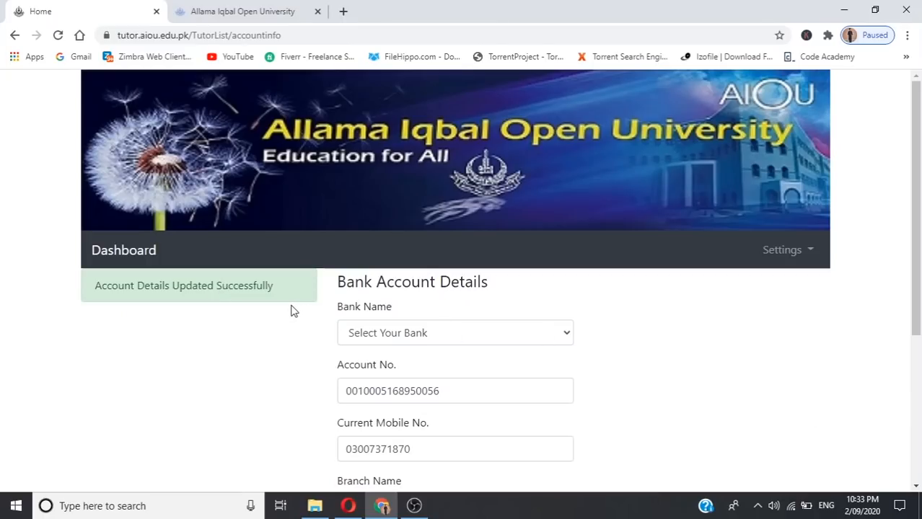
# Step: Open Create Bill from the dashboard, read through the e-Tutor billing instructions and close them
pyautogui.click(130, 248)
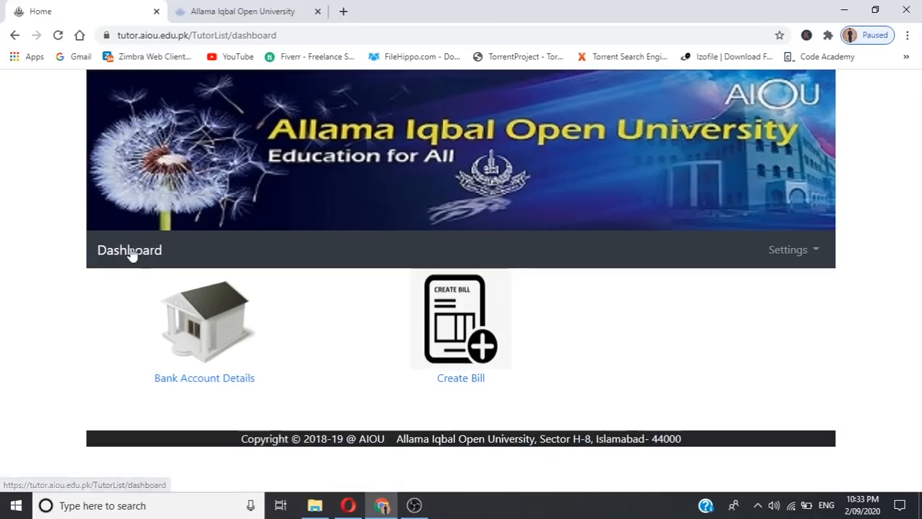
pyautogui.click(481, 381)
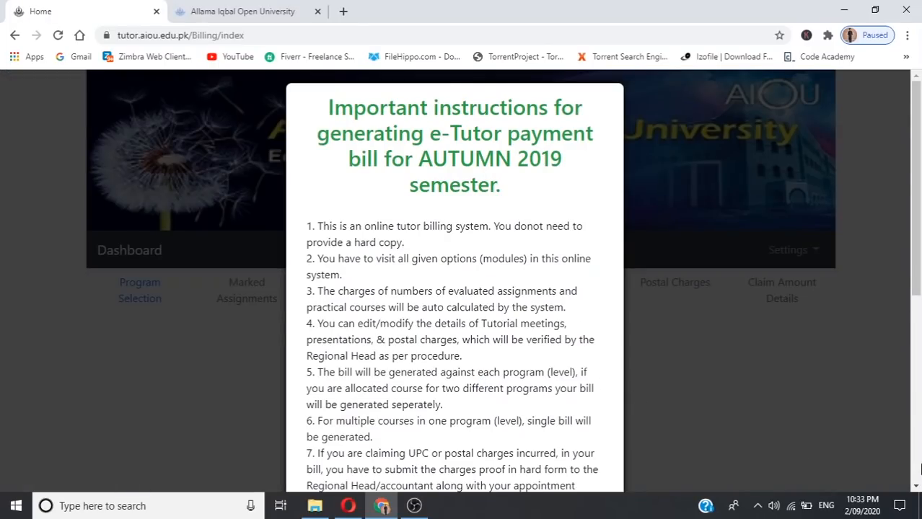
pyautogui.click(916, 487)
pyautogui.moveTo(916, 489); pyautogui.dragTo(916, 489)
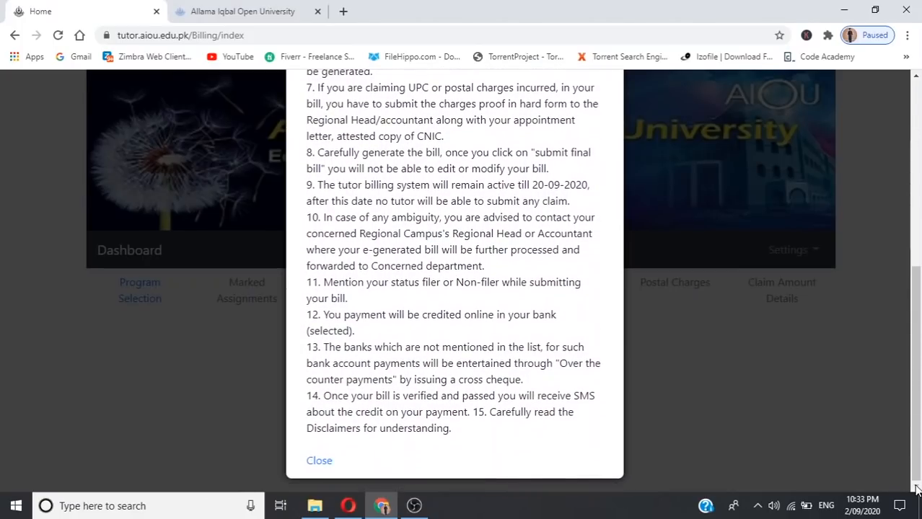
pyautogui.click(317, 462)
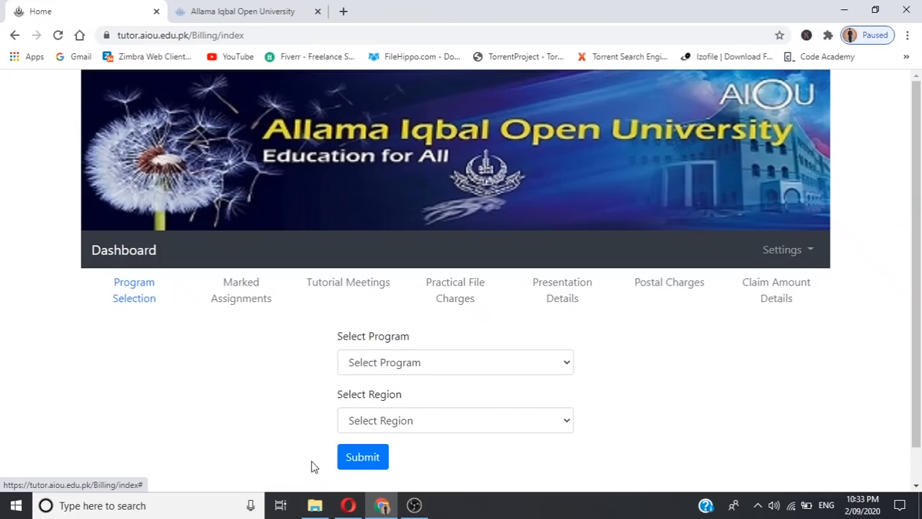
pyautogui.click(240, 303)
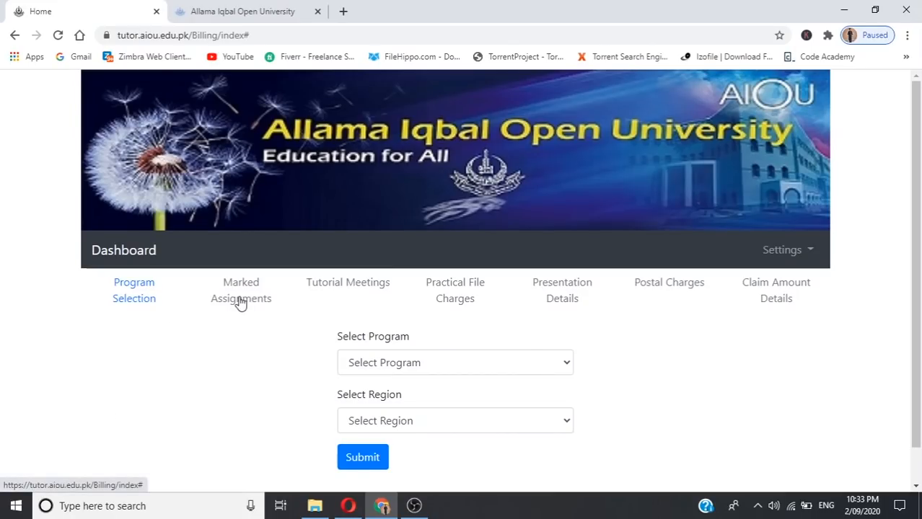
pyautogui.click(567, 364)
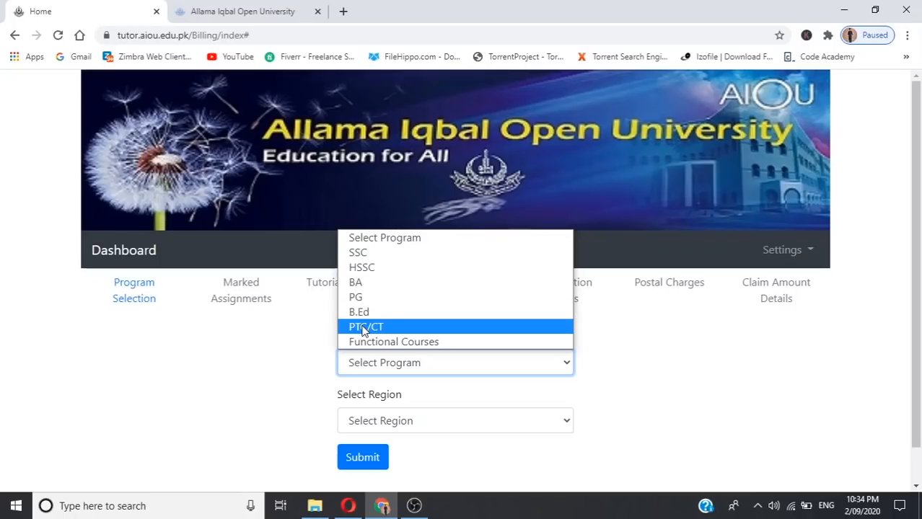
pyautogui.click(263, 347)
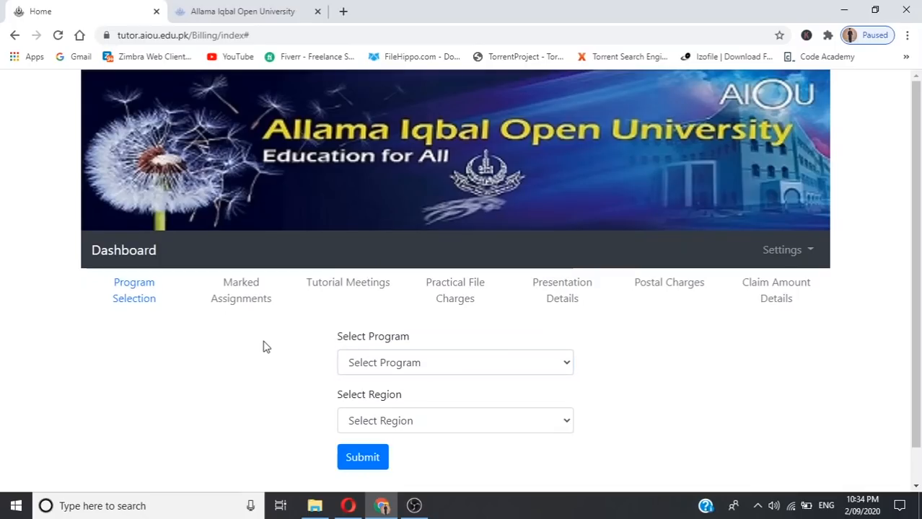
# Step: Select the PG program and the MULTAN region for the bill and submit the selection
pyautogui.click(569, 368)
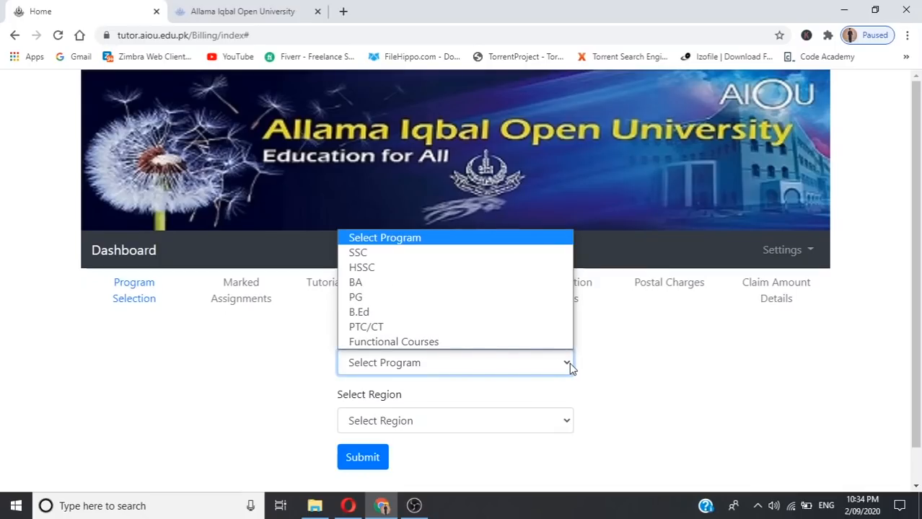
pyautogui.click(375, 298)
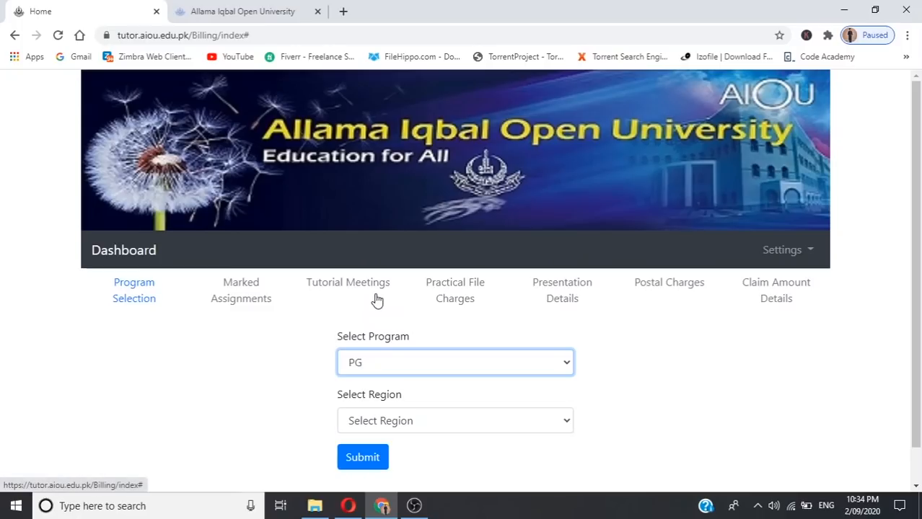
pyautogui.click(566, 424)
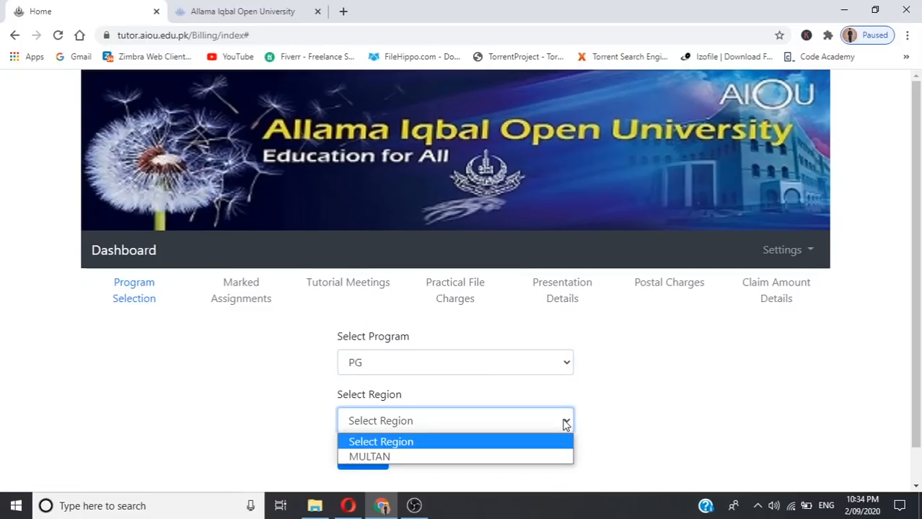
pyautogui.click(353, 457)
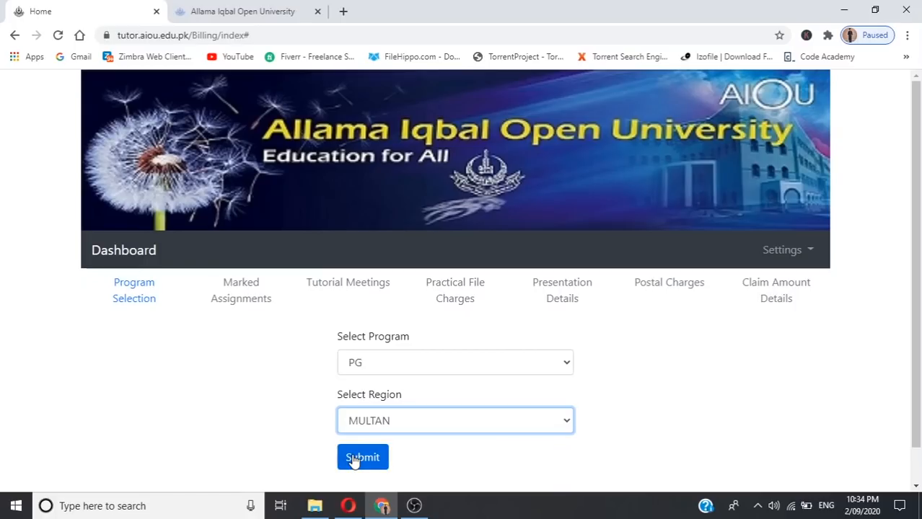
pyautogui.click(353, 462)
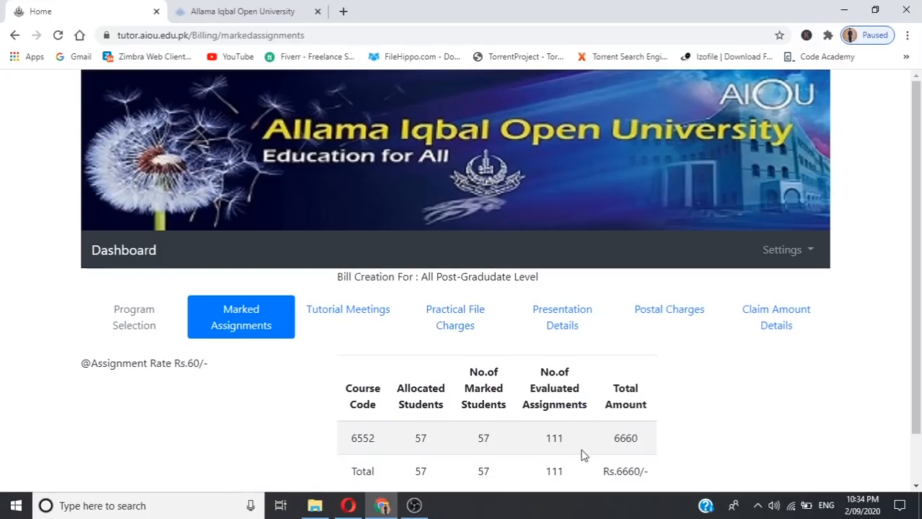
# Step: Review the marked assignments table and open the Tutorial Meetings form of the bill
pyautogui.click(916, 488)
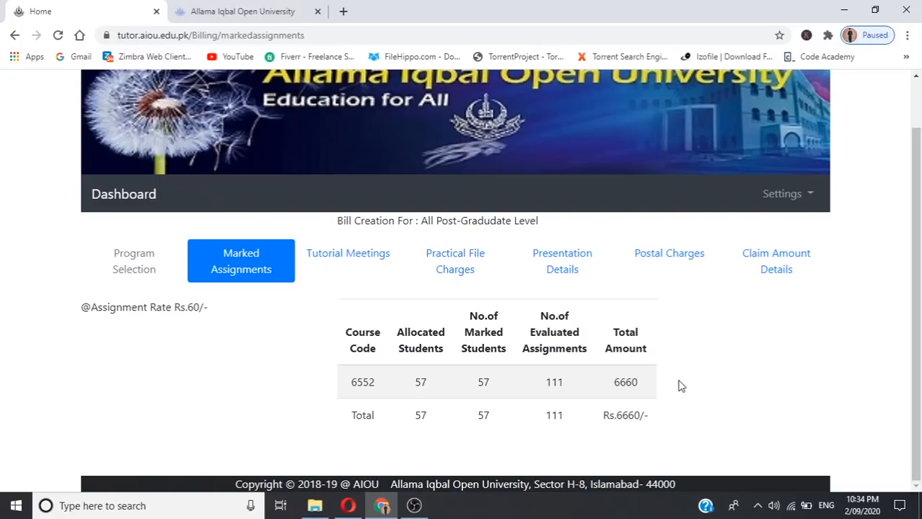
pyautogui.click(368, 262)
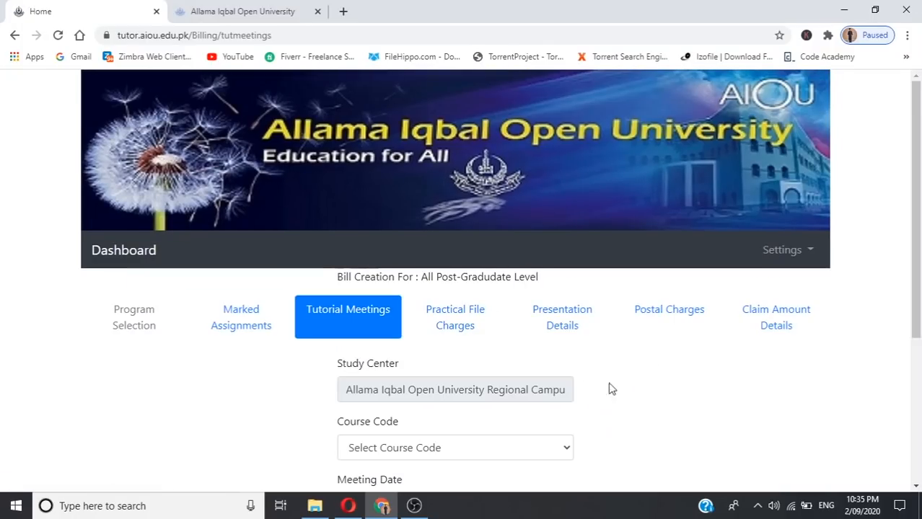
pyautogui.click(914, 489)
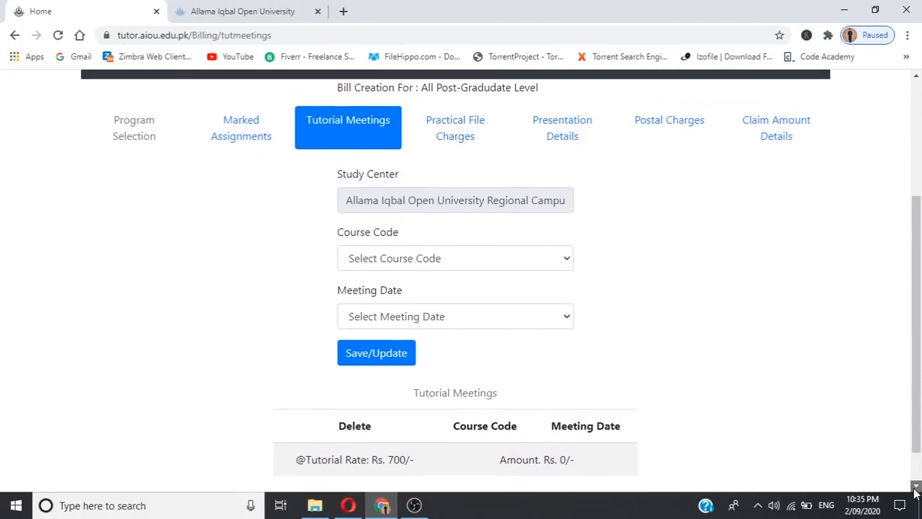
# Step: Add a tutorial meeting for course 6552 dated 2019-12-18 to the bill and save it
pyautogui.click(568, 260)
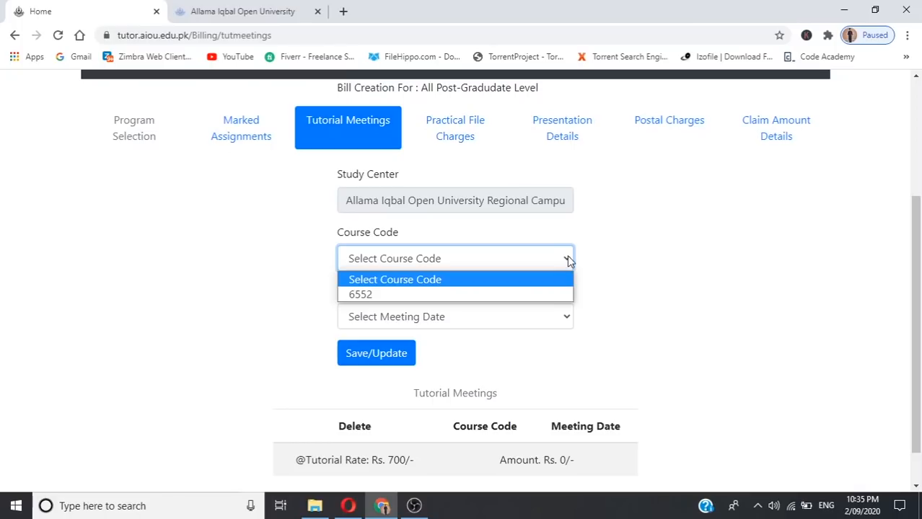
pyautogui.click(380, 296)
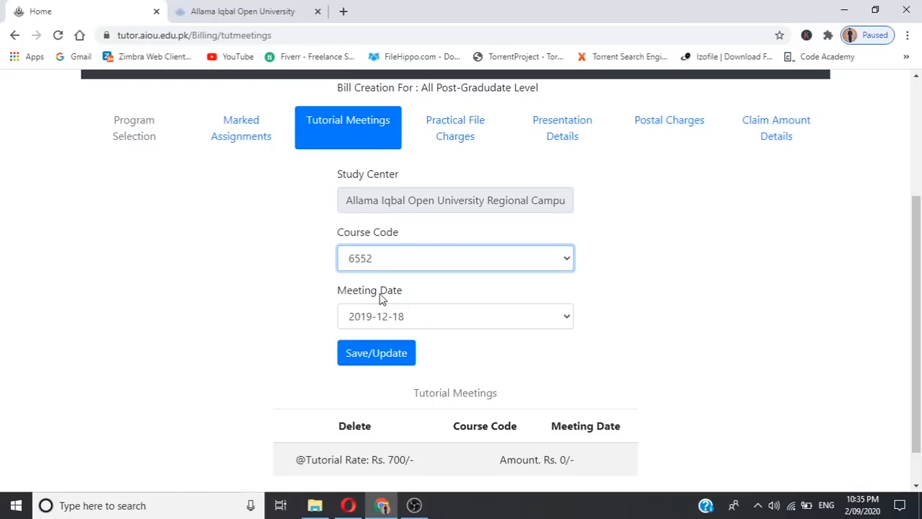
pyautogui.click(568, 318)
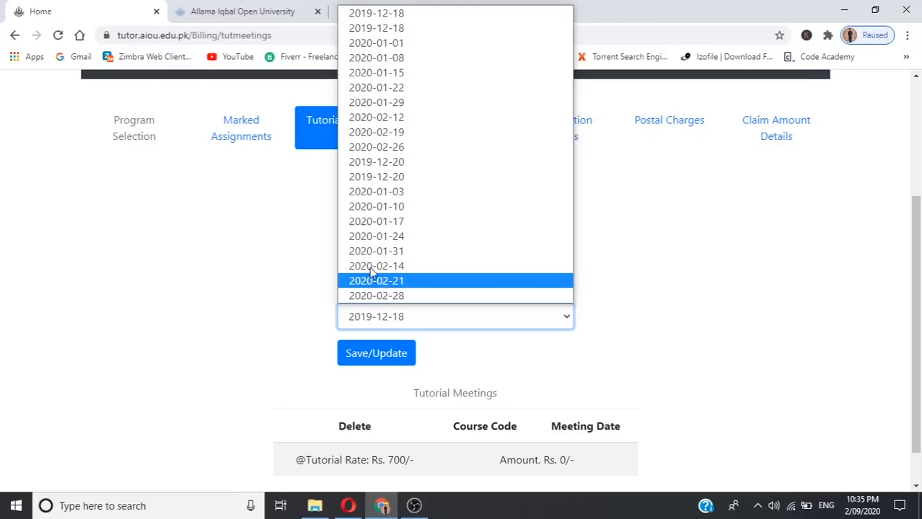
pyautogui.click(378, 14)
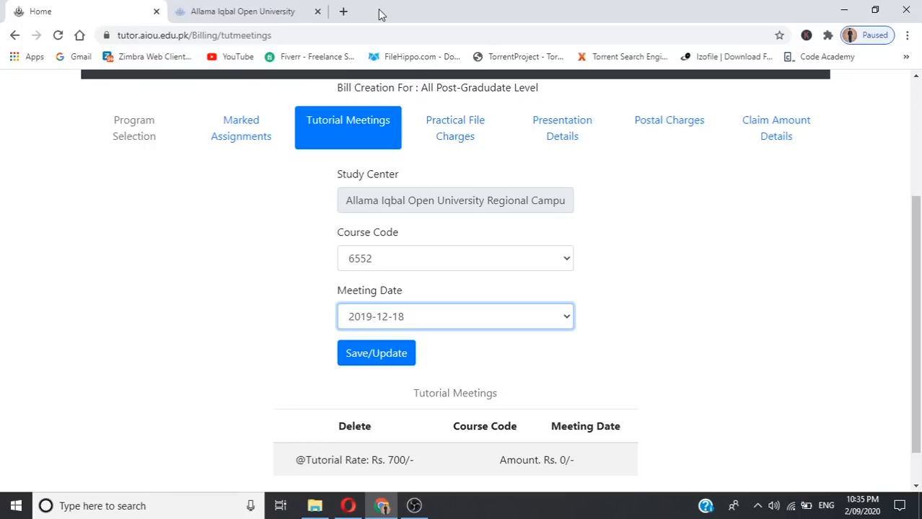
pyautogui.click(360, 367)
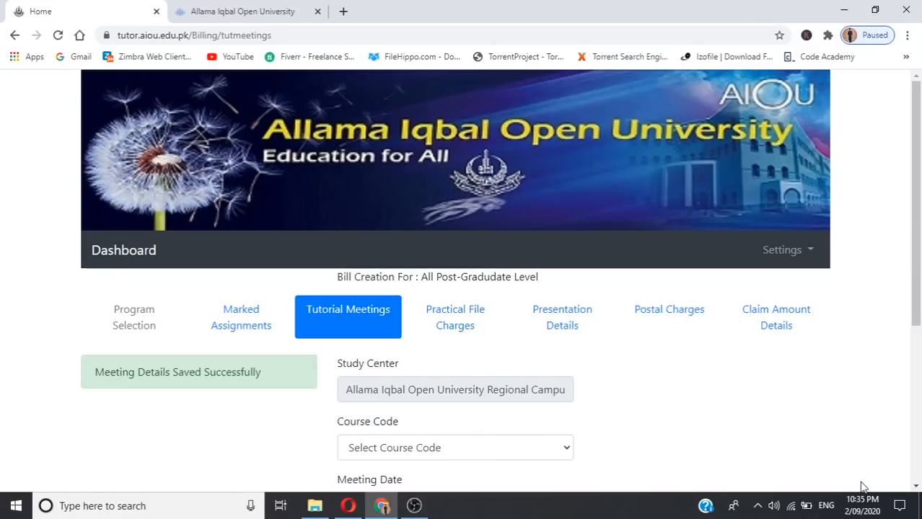
# Step: Add a second tutorial meeting for course 6552 dated 2020-01-08 and save it
pyautogui.click(916, 486)
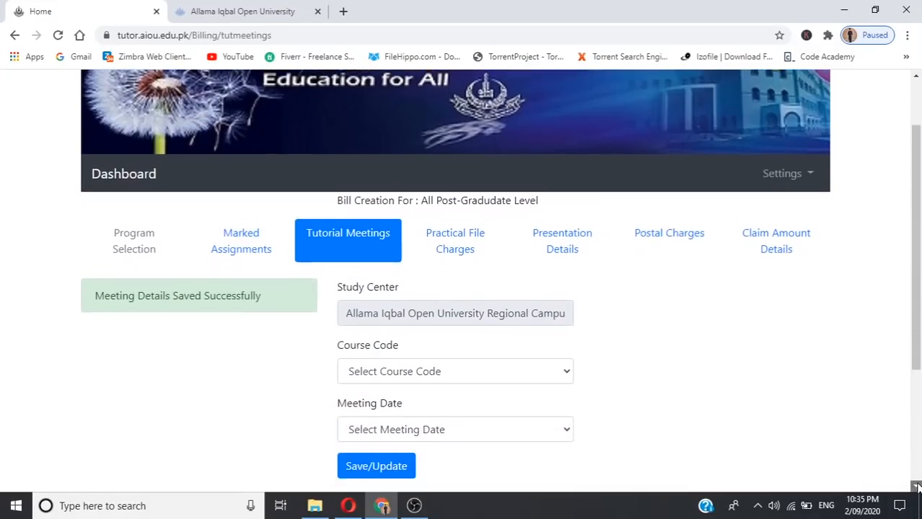
pyautogui.scroll(-3, 916, 487)
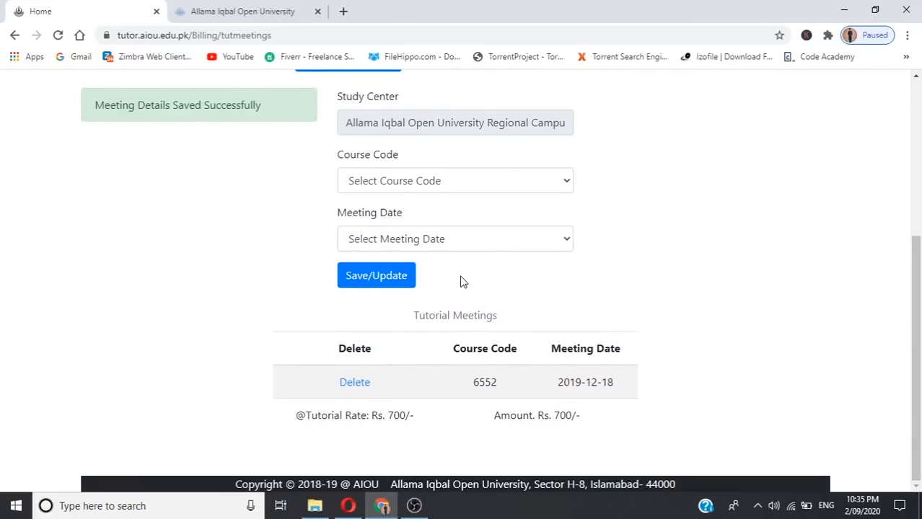
pyautogui.click(566, 183)
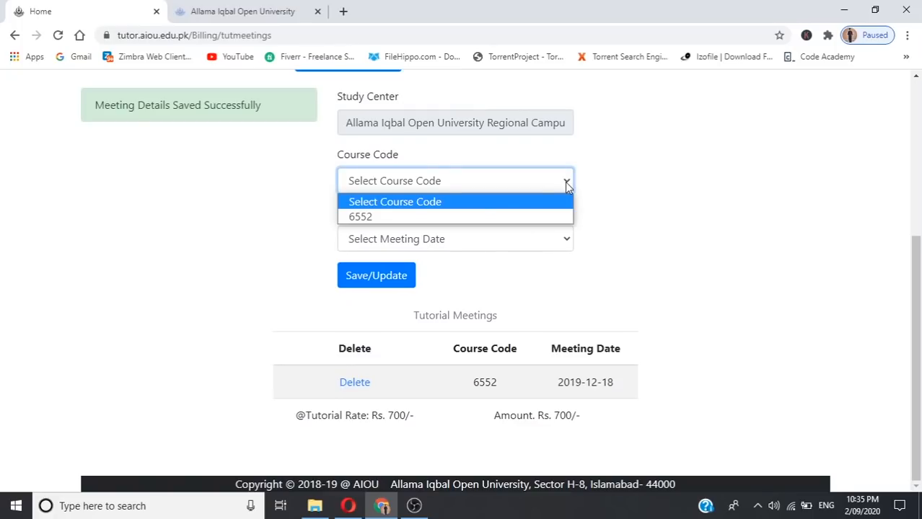
pyautogui.click(398, 216)
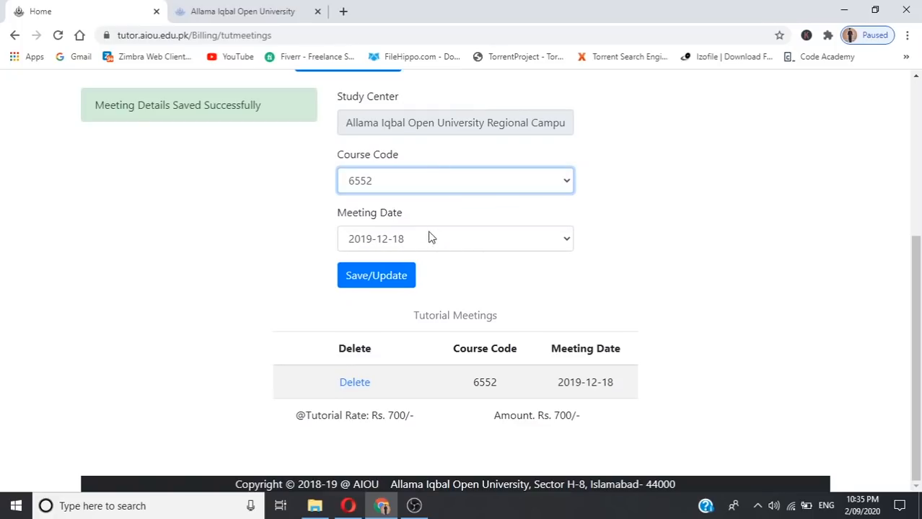
pyautogui.click(566, 238)
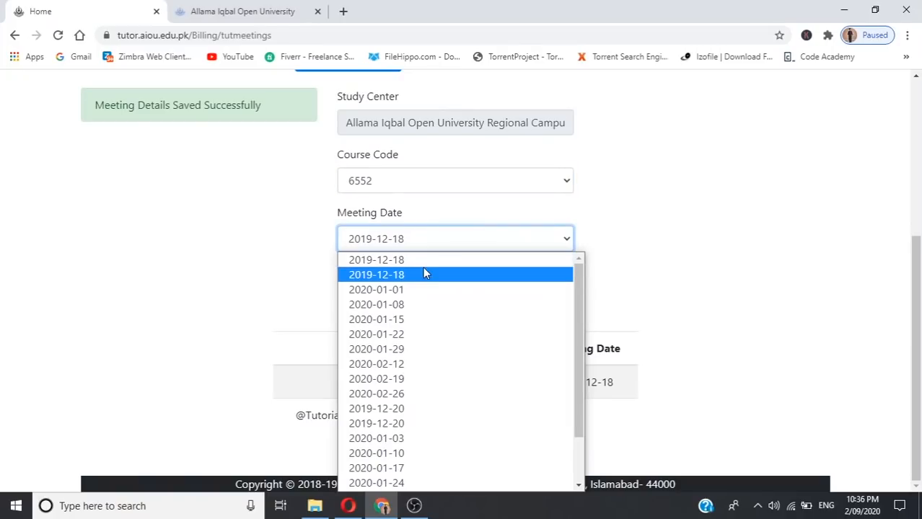
pyautogui.click(399, 304)
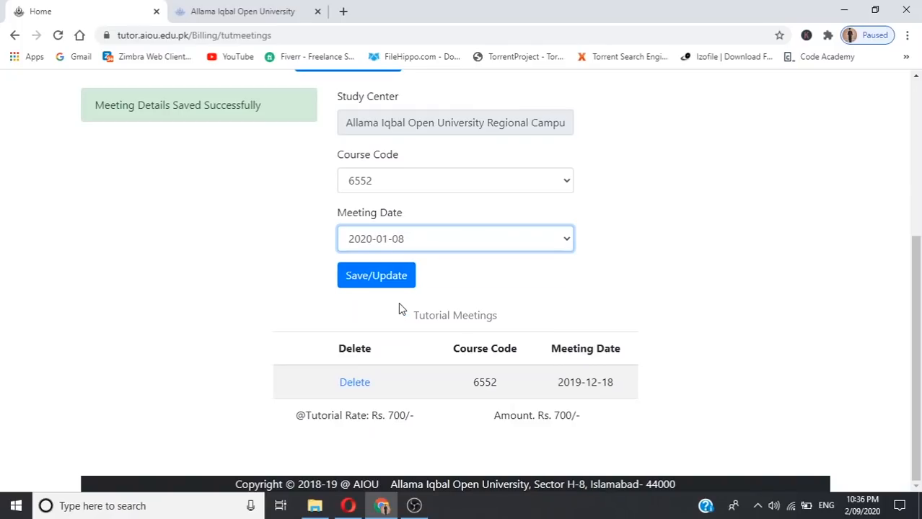
pyautogui.click(346, 281)
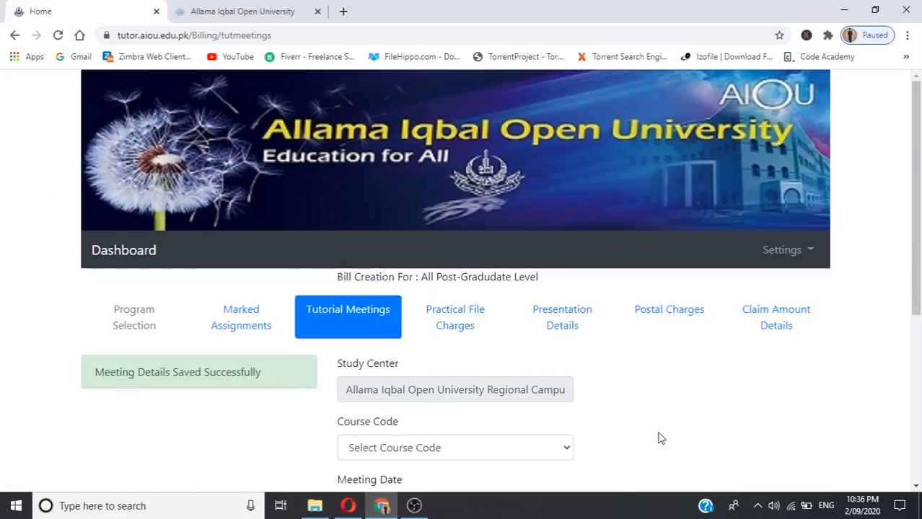
# Step: Add a third tutorial meeting for course 6552 dated 2020-01-22 and save it
pyautogui.scroll(-9, 917, 487)
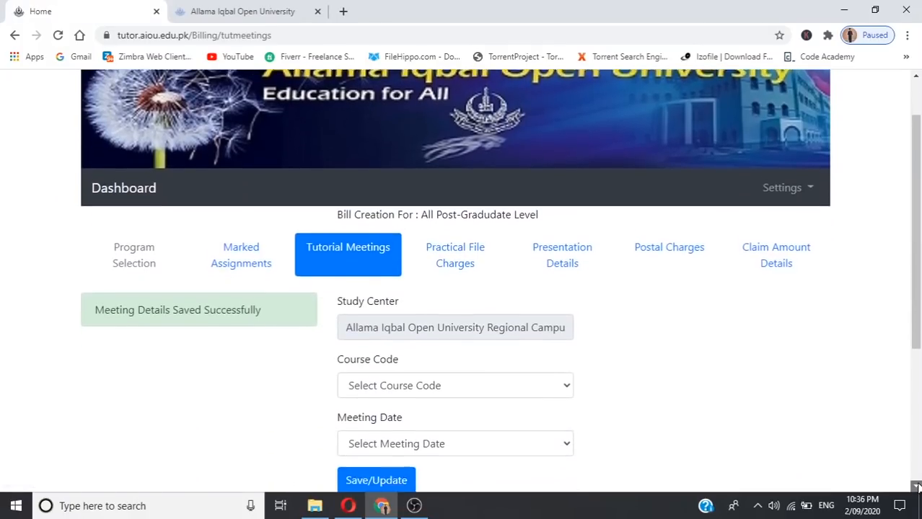
pyautogui.scroll(-1, 917, 486)
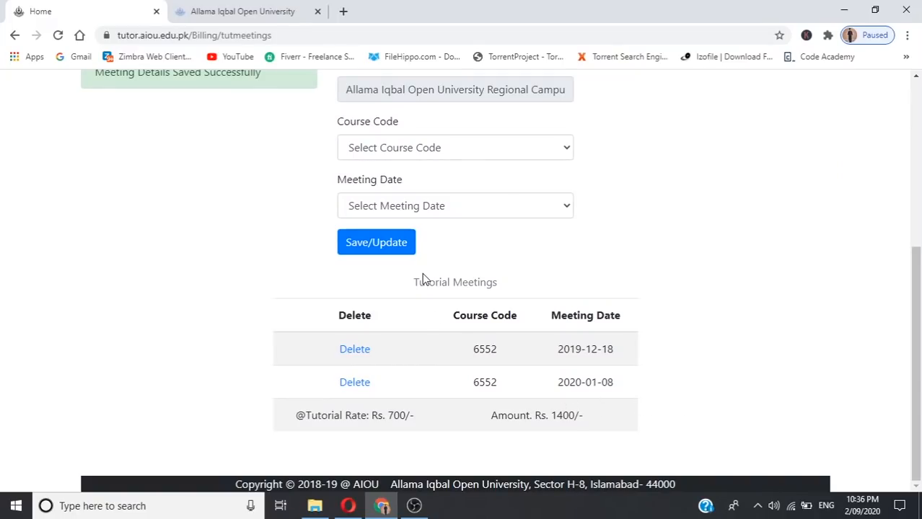
pyautogui.click(565, 150)
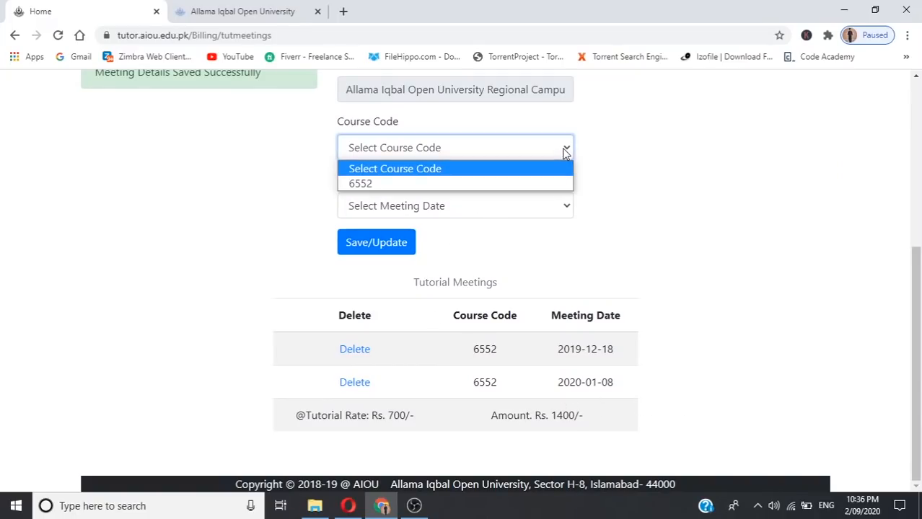
pyautogui.click(370, 186)
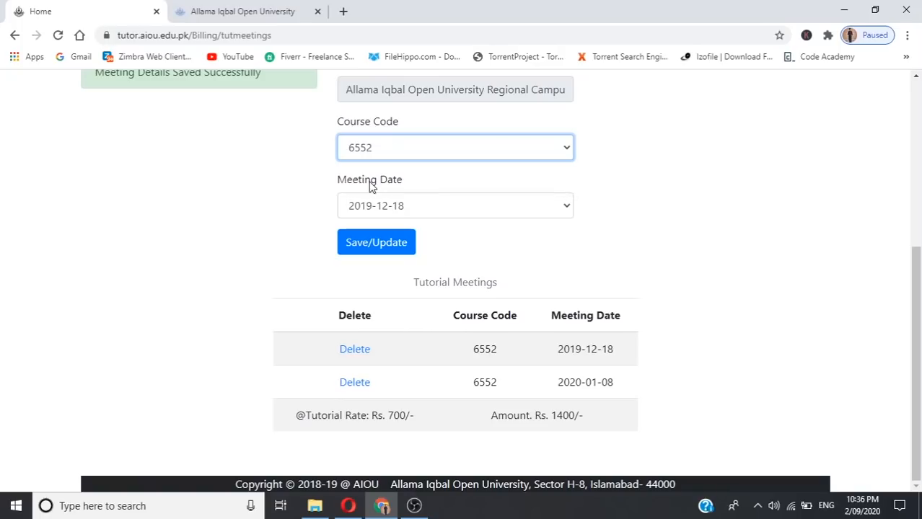
pyautogui.click(566, 209)
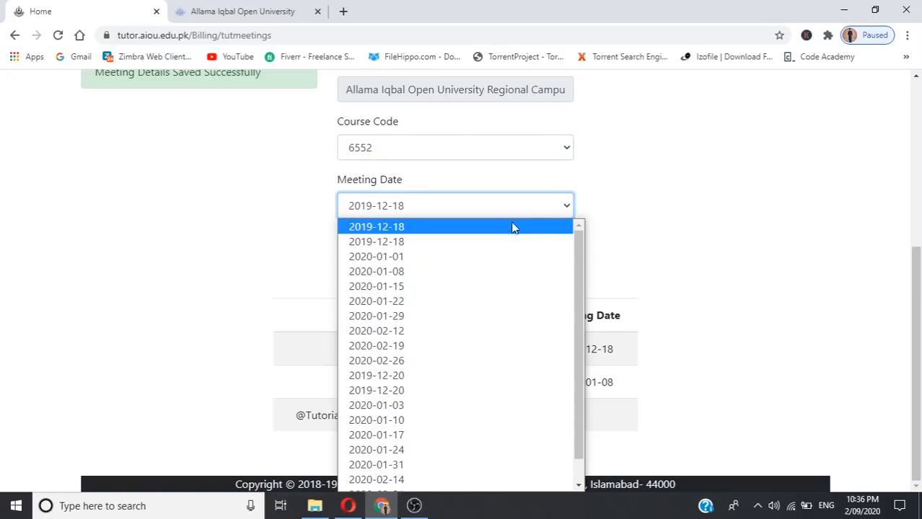
pyautogui.click(401, 300)
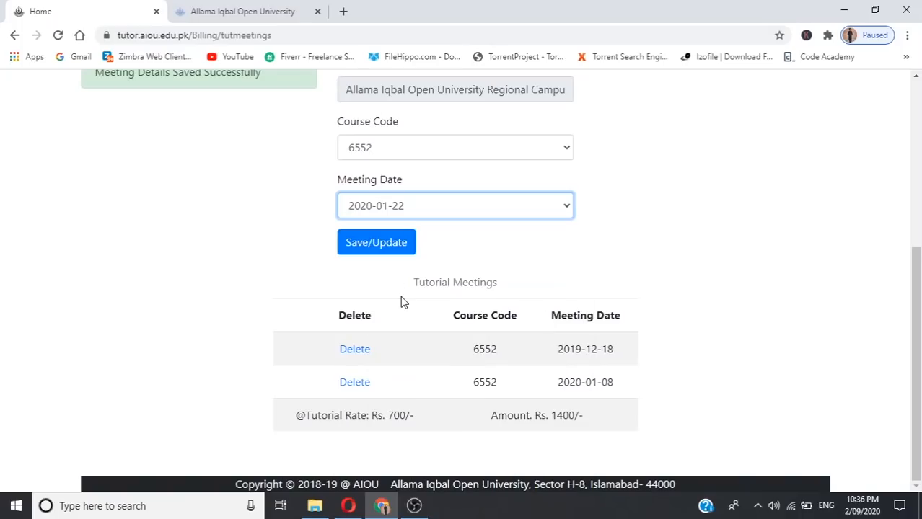
pyautogui.click(357, 248)
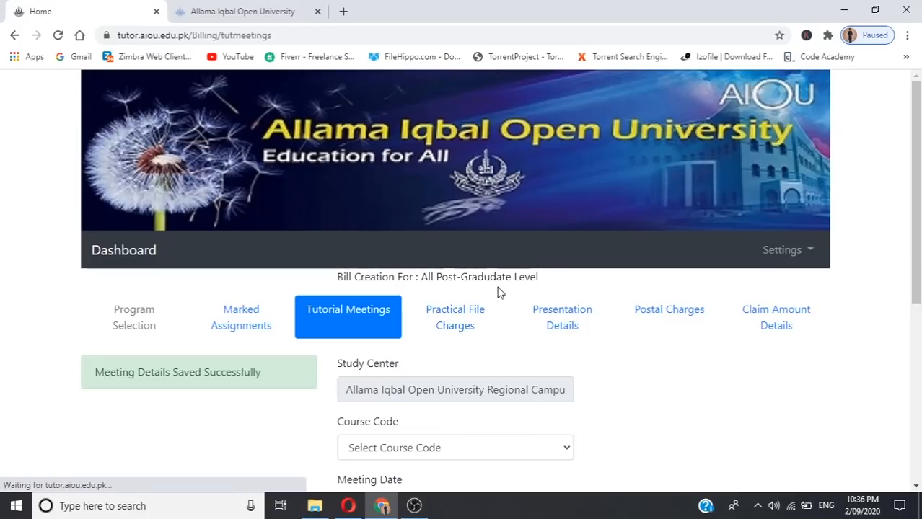
# Step: Add a fourth tutorial meeting for course 6552 dated 2020-02-12 and save it
pyautogui.click(917, 486)
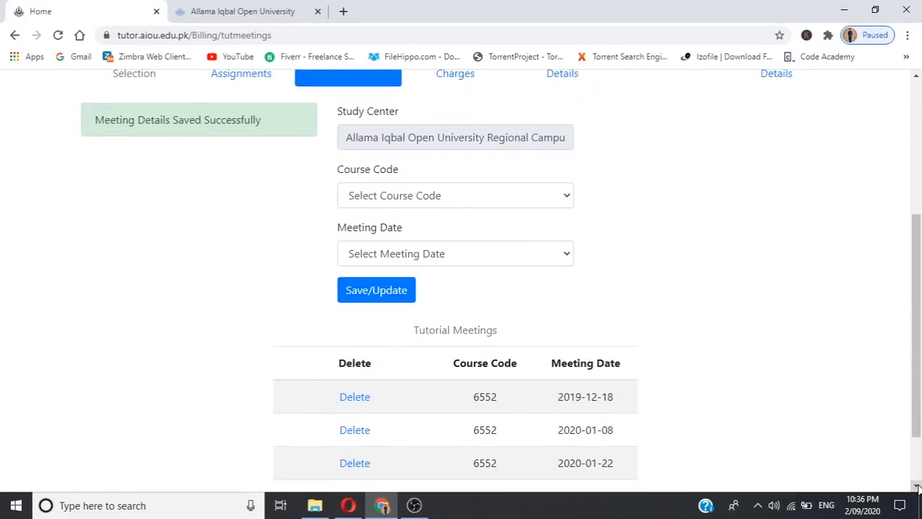
pyautogui.click(566, 198)
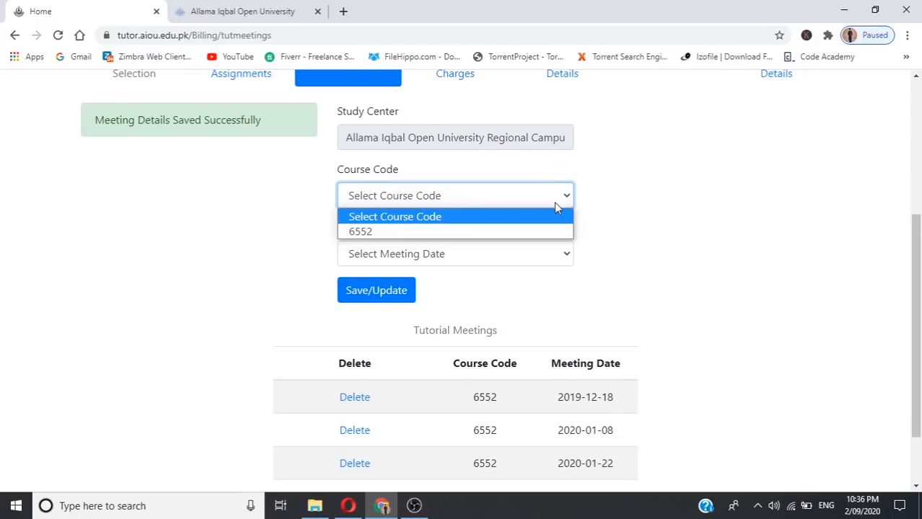
pyautogui.click(518, 230)
pyautogui.click(491, 252)
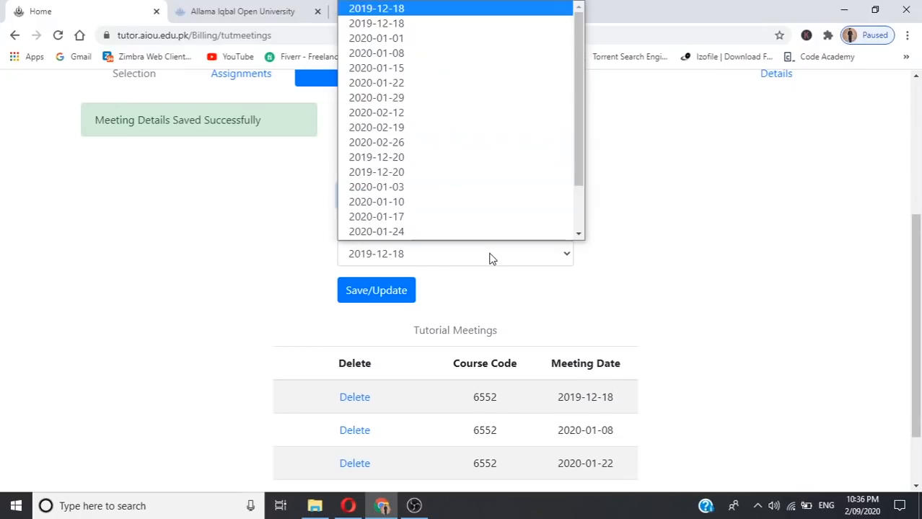
pyautogui.scroll(-1, 465, 215)
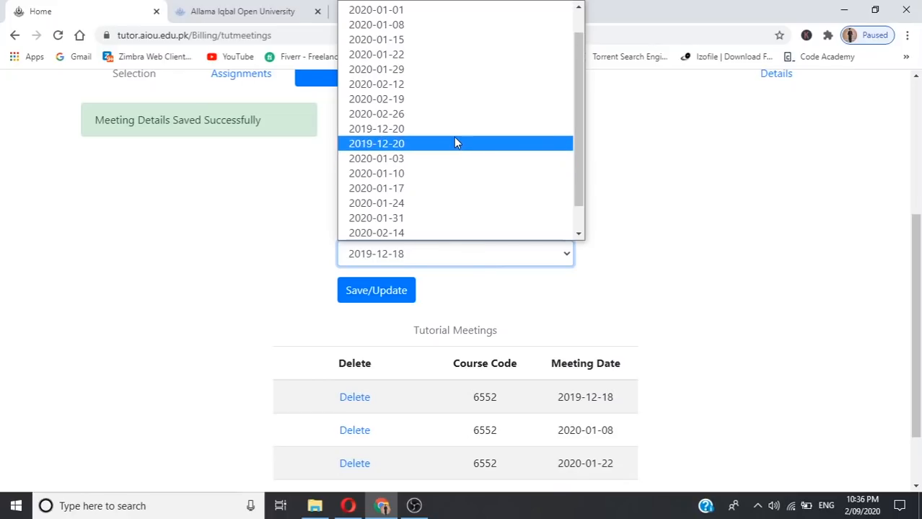
pyautogui.click(408, 87)
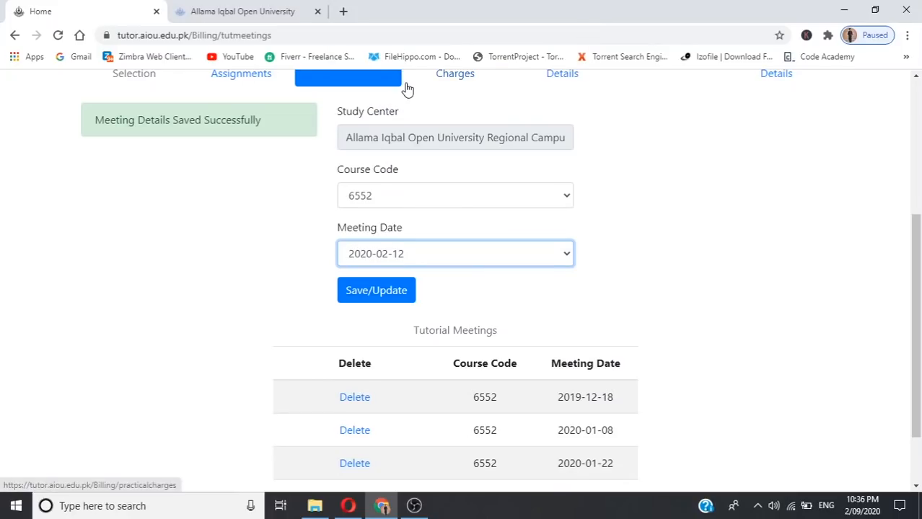
pyautogui.click(362, 289)
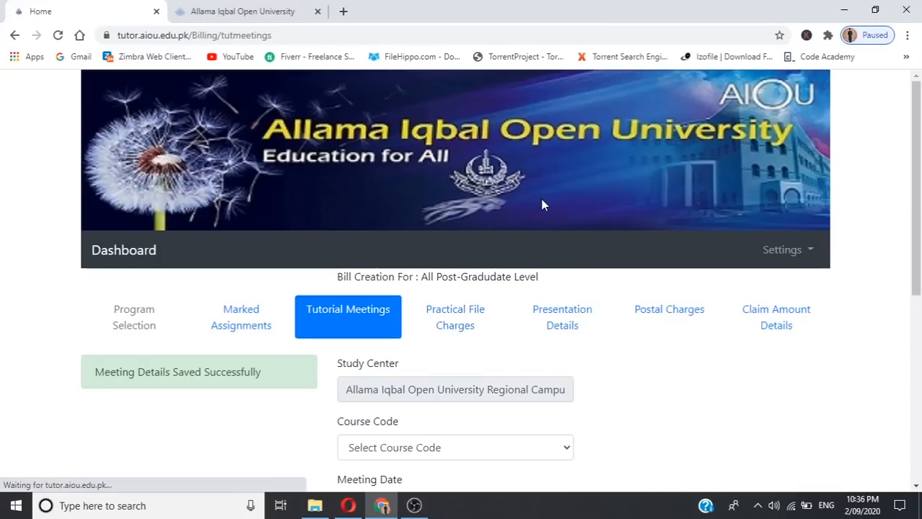
# Step: Add a fifth tutorial meeting for course 6552 dated 2020-02-26, save it and review the Tutorial Meetings list
pyautogui.click(916, 488)
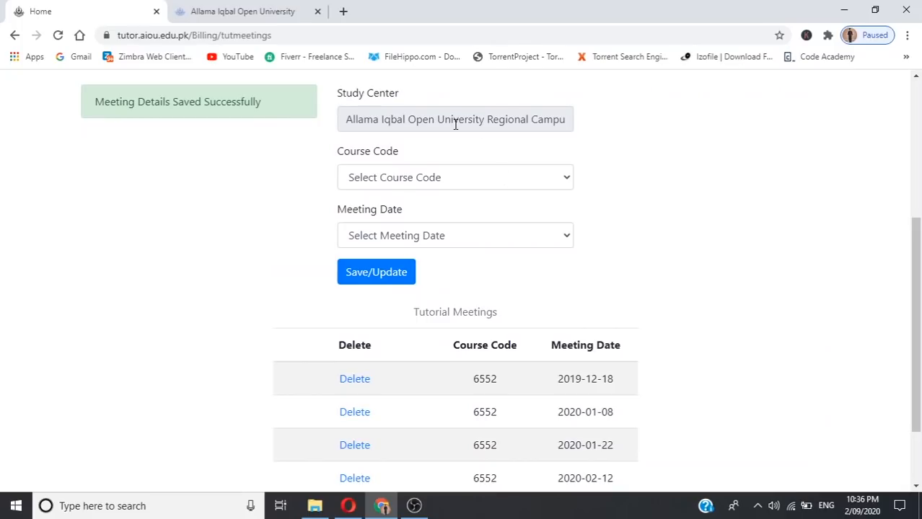
pyautogui.click(568, 180)
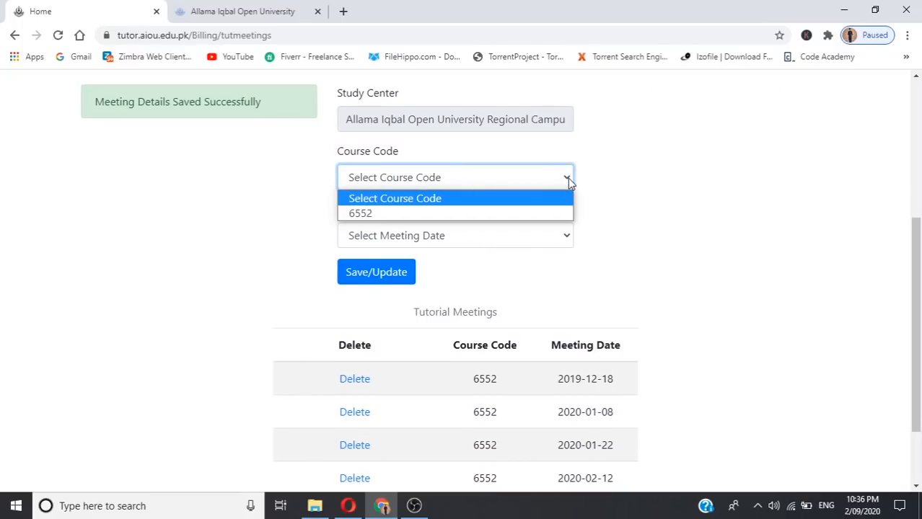
pyautogui.click(503, 213)
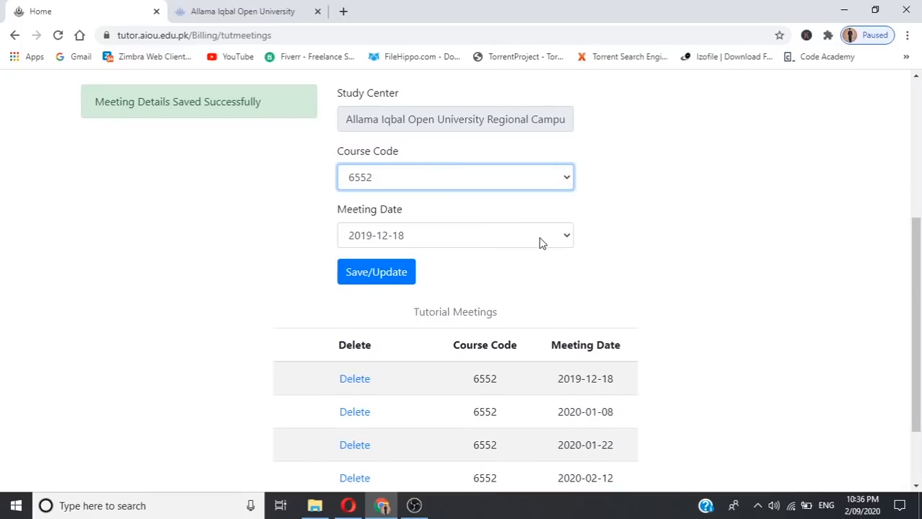
pyautogui.click(567, 238)
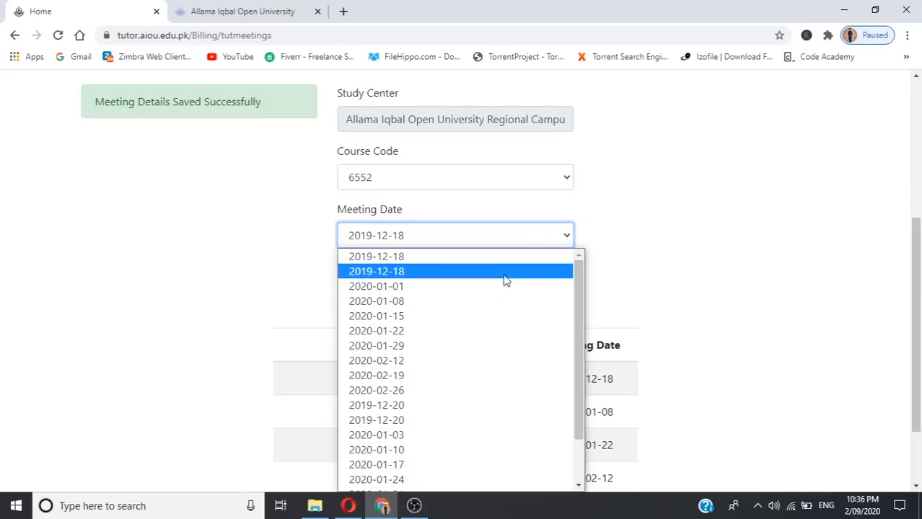
pyautogui.click(402, 392)
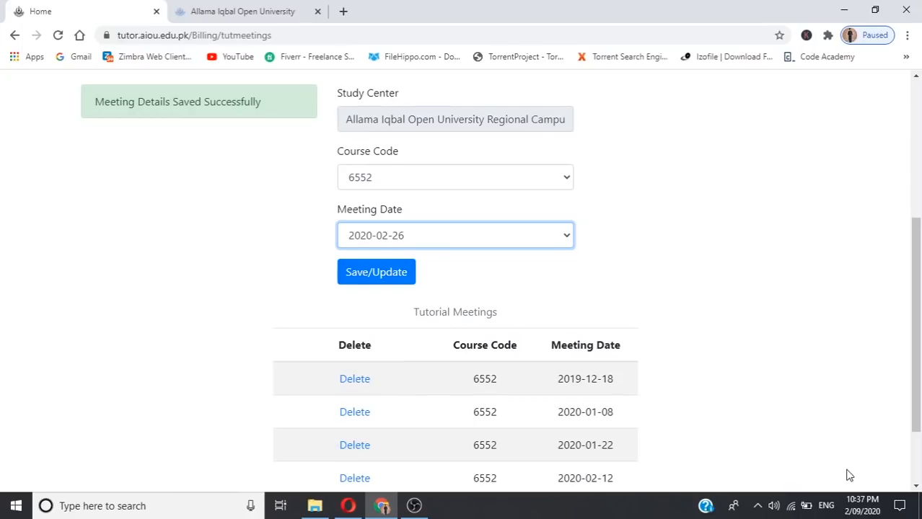
pyautogui.click(915, 489)
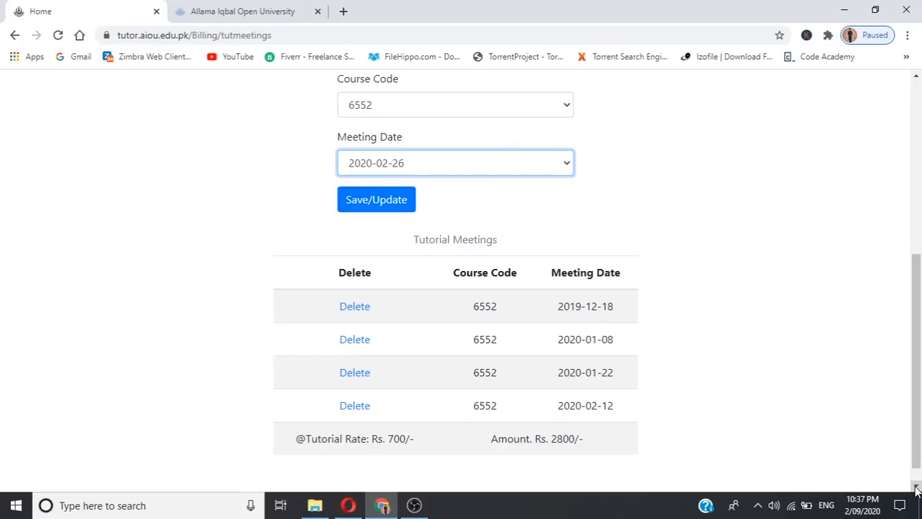
pyautogui.click(361, 205)
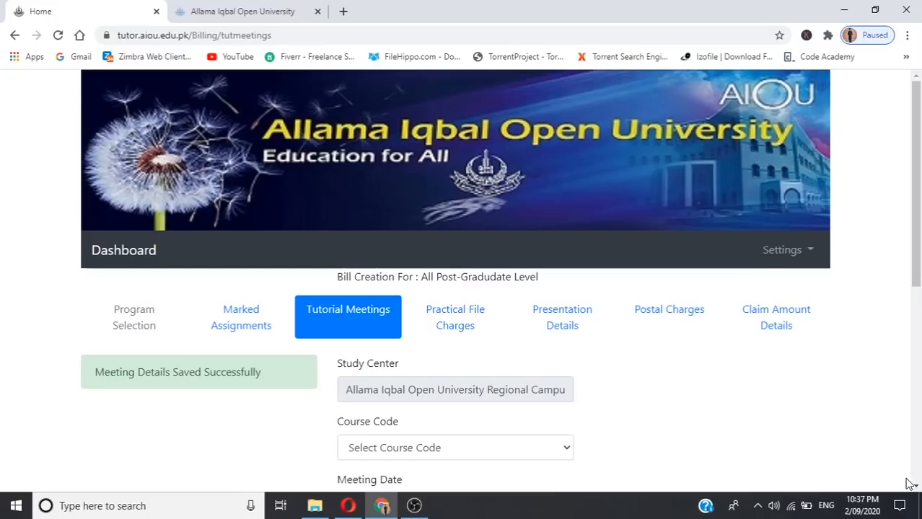
pyautogui.click(916, 488)
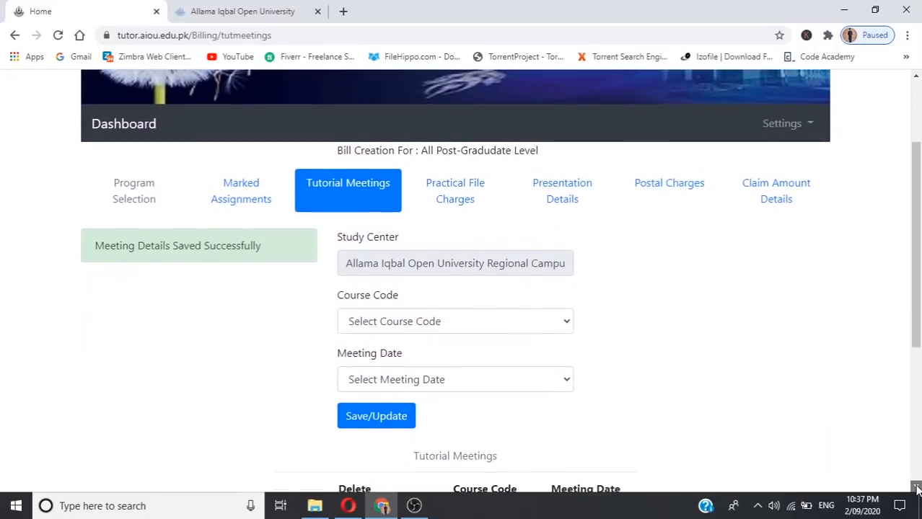
pyautogui.click(917, 488)
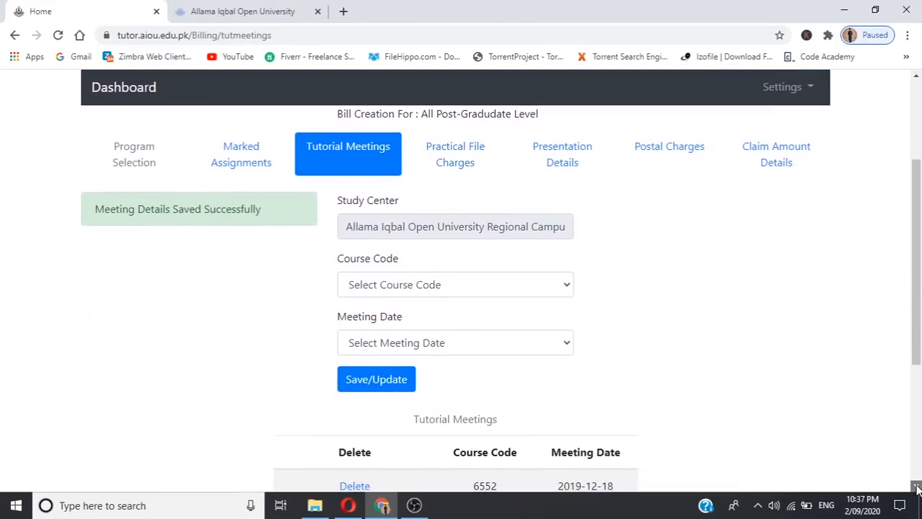
pyautogui.click(917, 489)
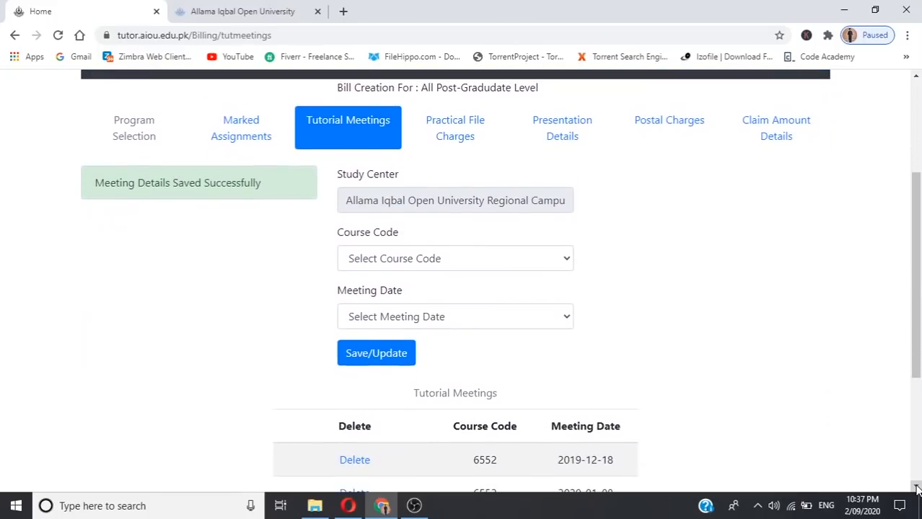
# Step: Add a sixth tutorial meeting for course 6552 dated 2019-12-20 and save it
pyautogui.click(565, 260)
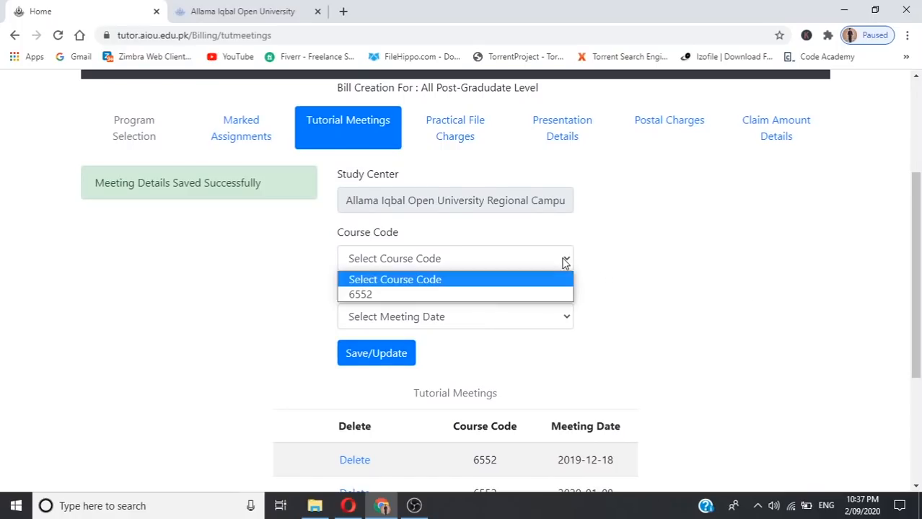
pyautogui.click(482, 294)
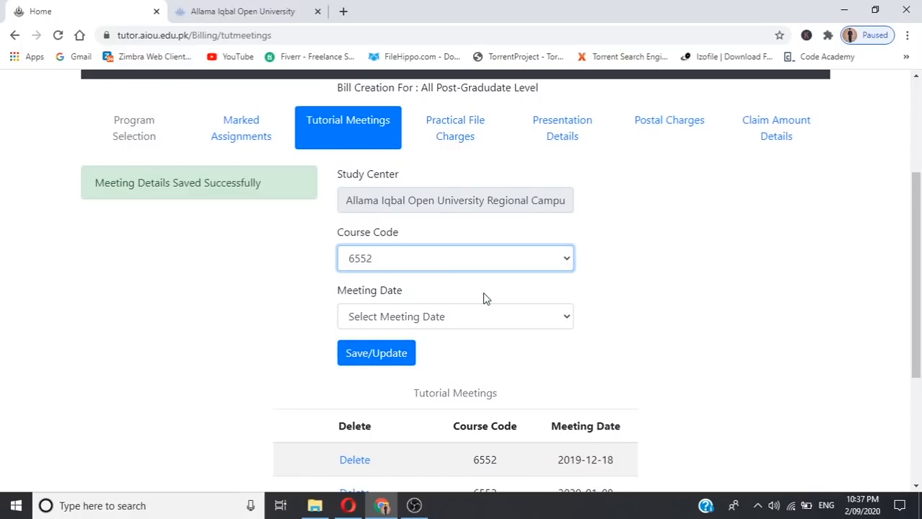
pyautogui.click(566, 324)
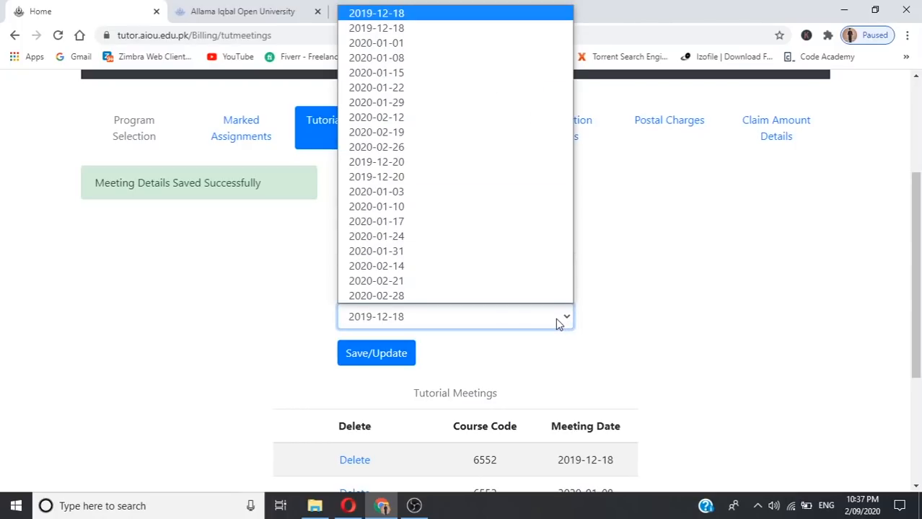
pyautogui.click(399, 183)
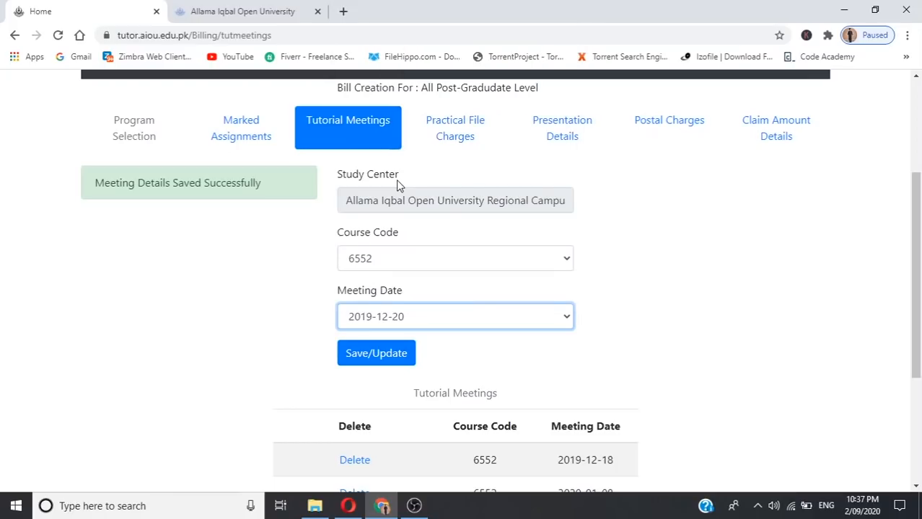
pyautogui.click(355, 357)
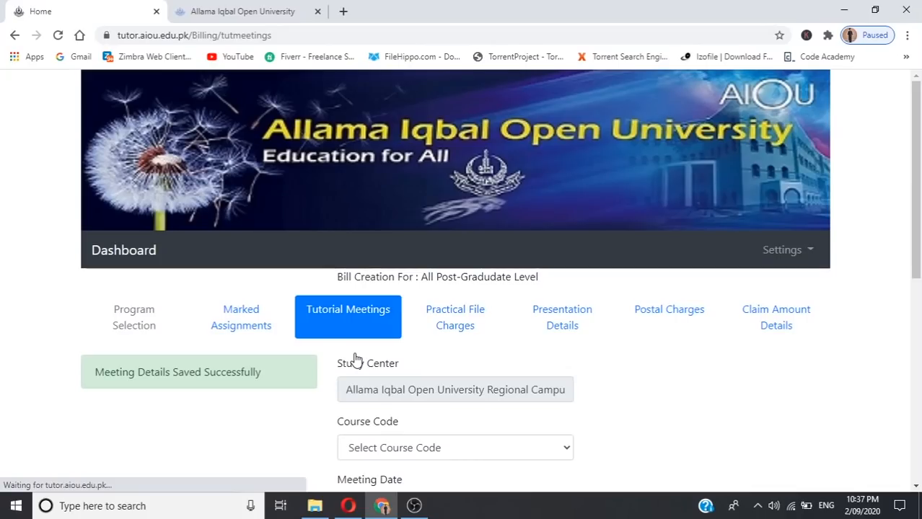
# Step: Check the Tutorial Meetings list for the saved dates, tutorial rate and amount
pyautogui.click(915, 488)
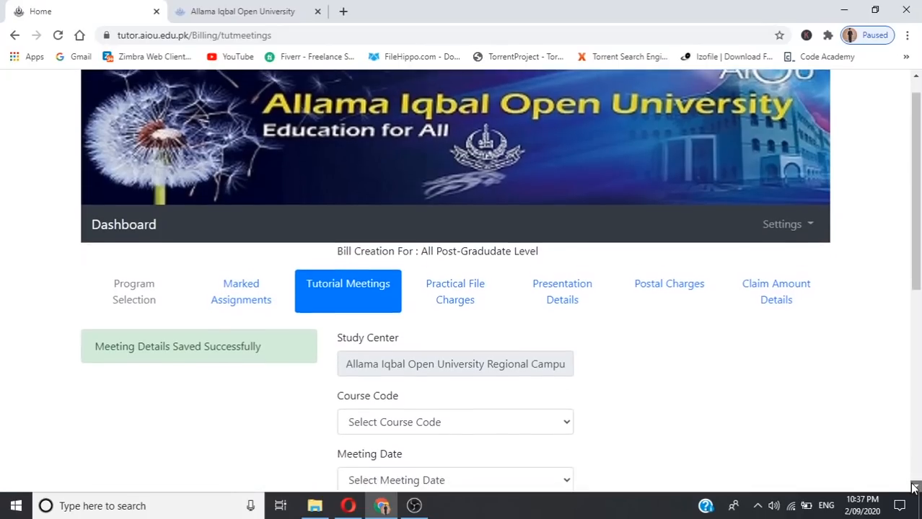
pyautogui.click(915, 487)
pyautogui.click(915, 487)
pyautogui.click(915, 487)
pyautogui.click(914, 487)
pyautogui.click(915, 487)
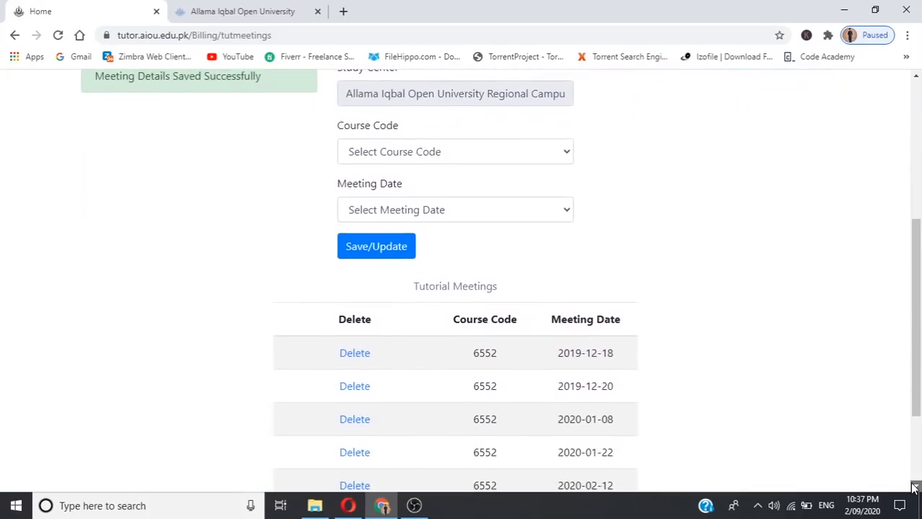
pyautogui.click(915, 488)
pyautogui.click(915, 487)
pyautogui.click(915, 488)
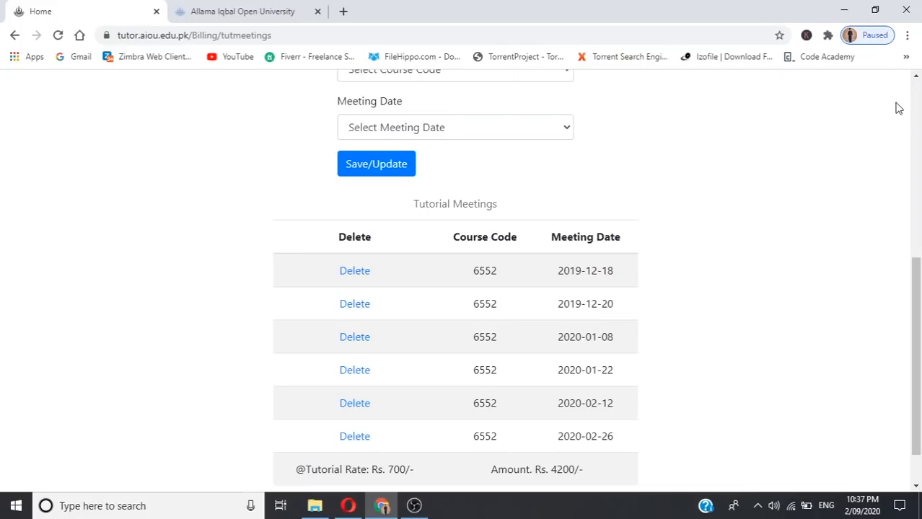
# Step: Add a seventh tutorial meeting for course 6552 dated 2020-01-10 and save it
pyautogui.click(916, 77)
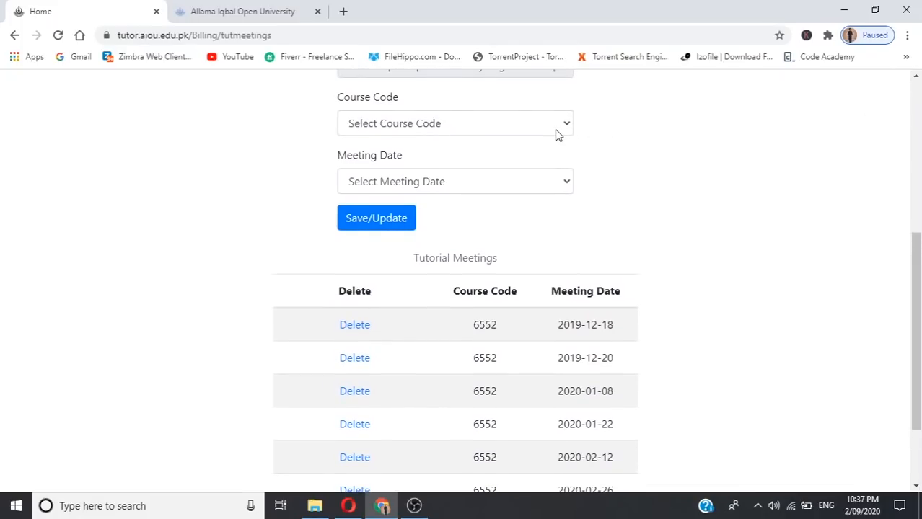
pyautogui.click(568, 124)
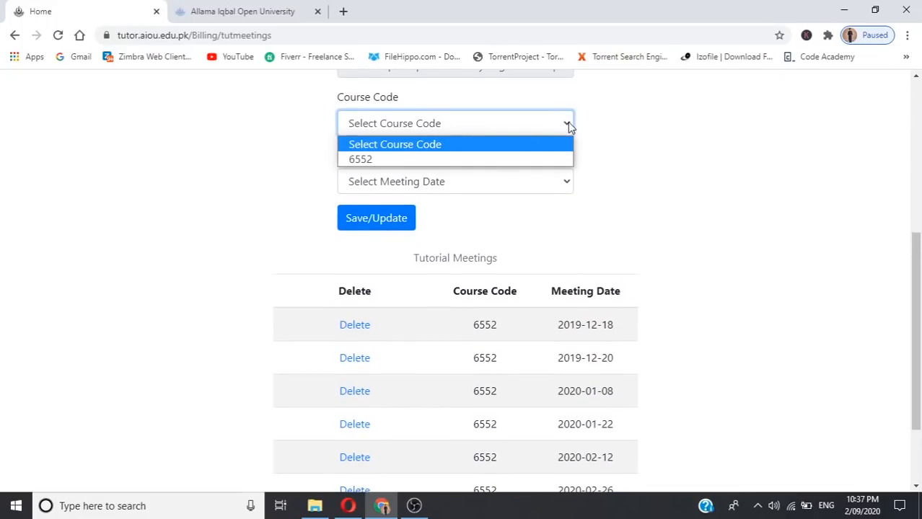
pyautogui.click(455, 159)
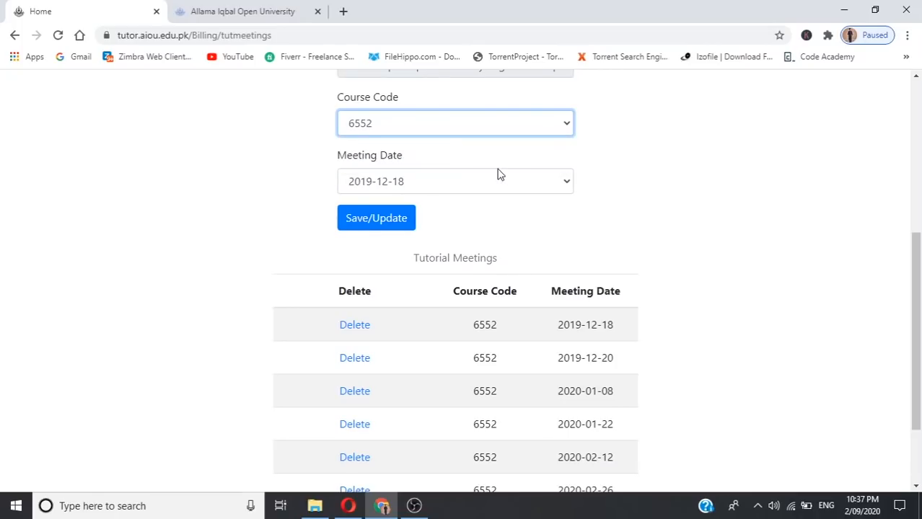
pyautogui.click(565, 185)
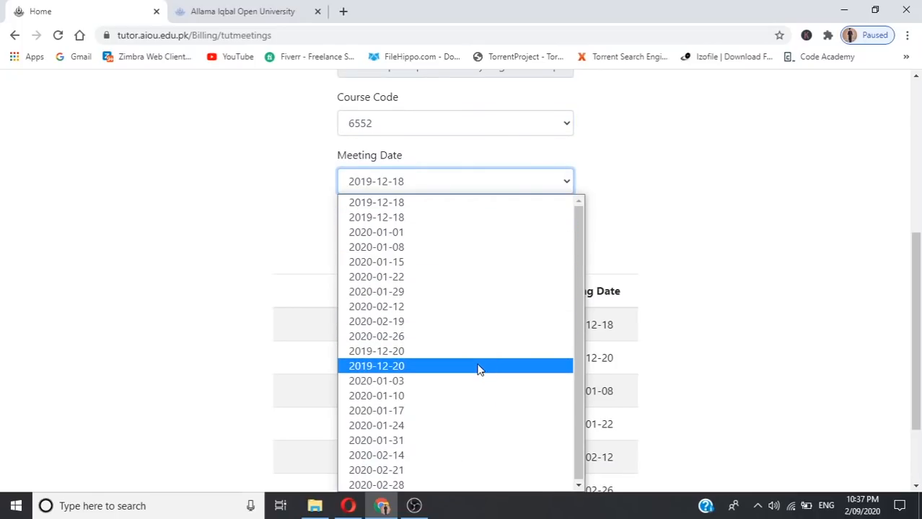
pyautogui.click(401, 398)
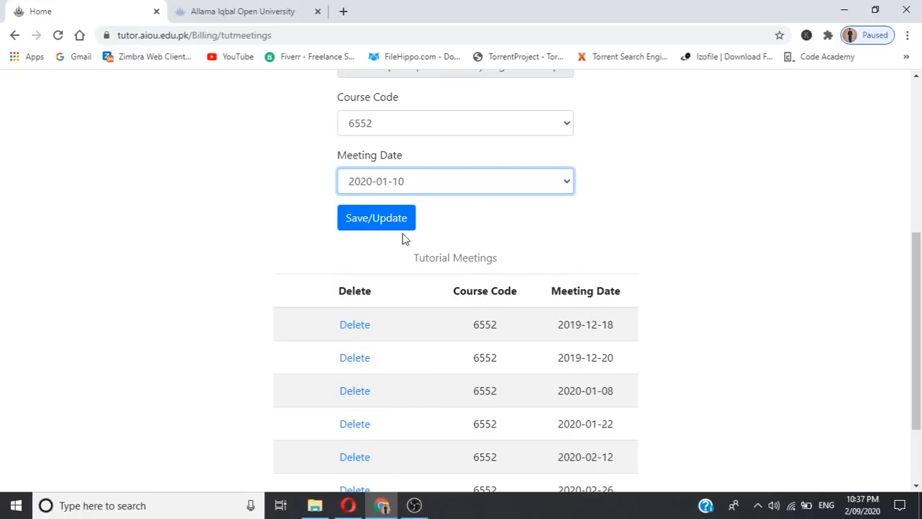
pyautogui.click(363, 222)
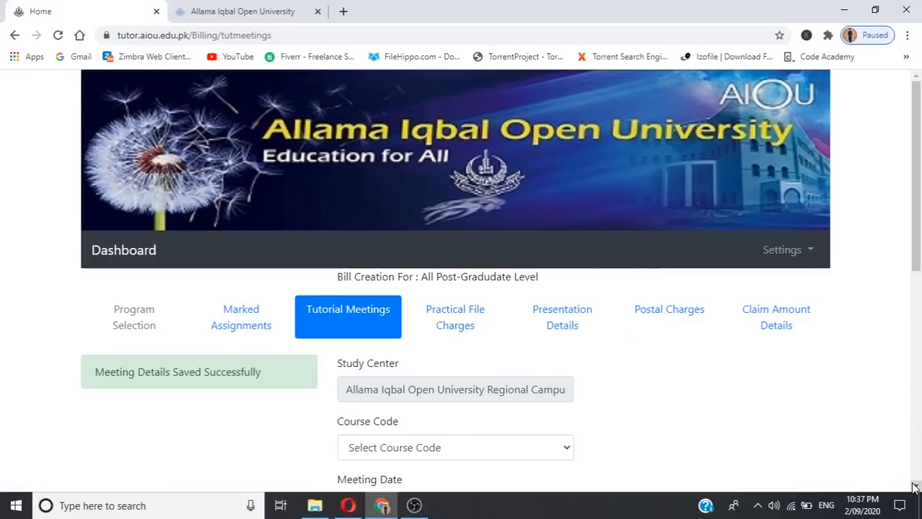
# Step: Add an eighth tutorial meeting for course 6552 dated 2020-01-24 and save it
pyautogui.scroll(-4, 911, 482)
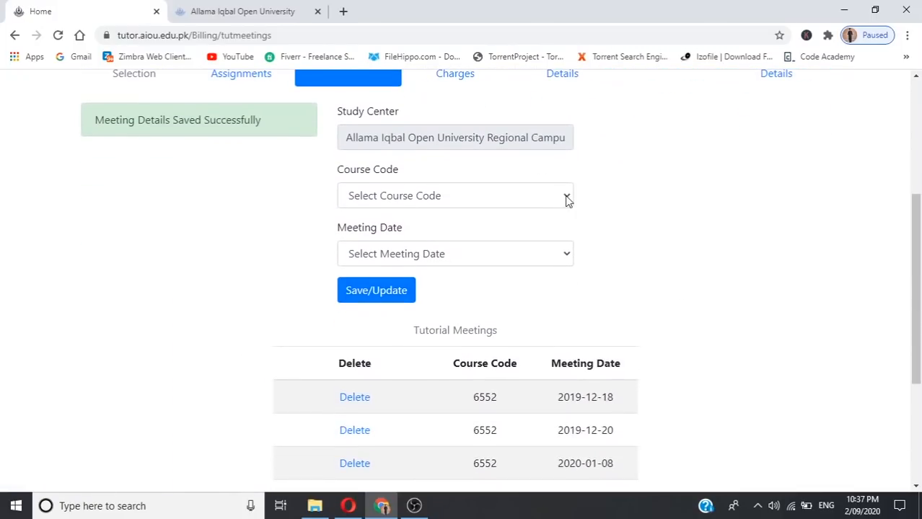
pyautogui.click(569, 199)
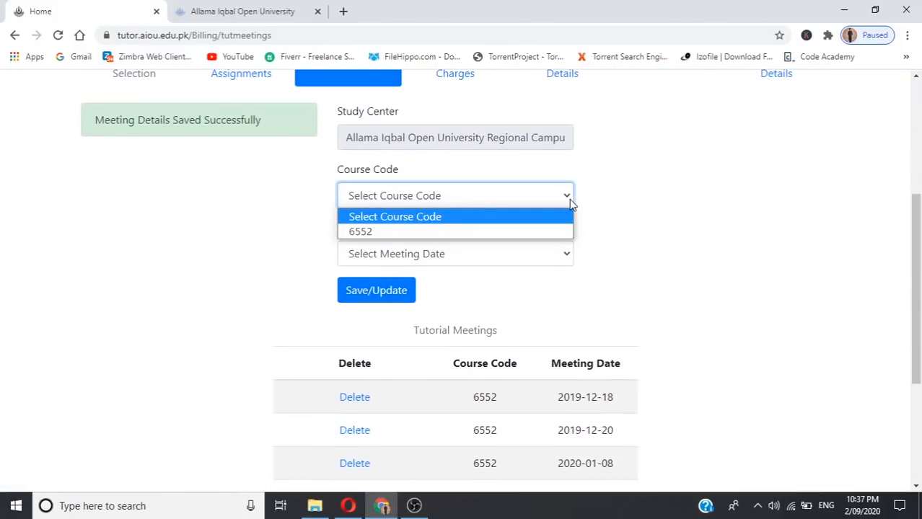
pyautogui.click(506, 230)
pyautogui.click(563, 259)
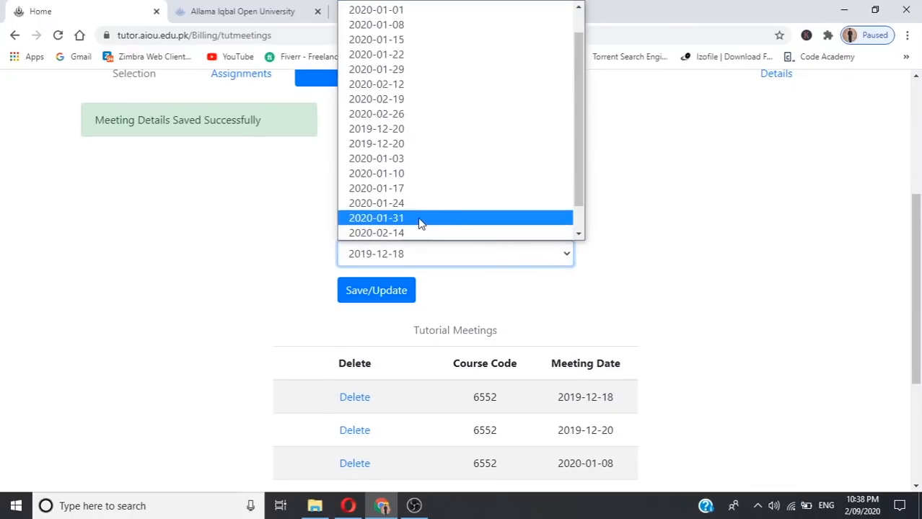
pyautogui.click(402, 204)
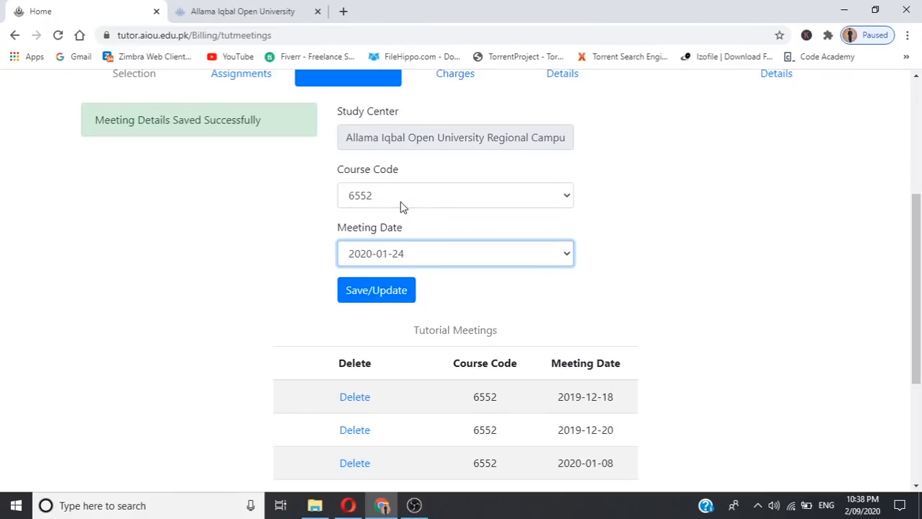
pyautogui.click(369, 296)
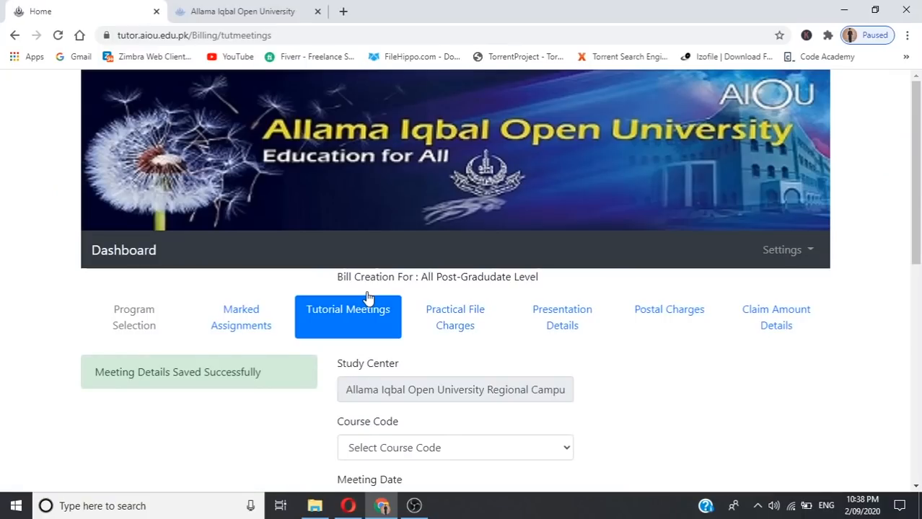
# Step: Review all tutorial meeting dates listed for course 6552 and the claimed amount below them
pyautogui.click(916, 489)
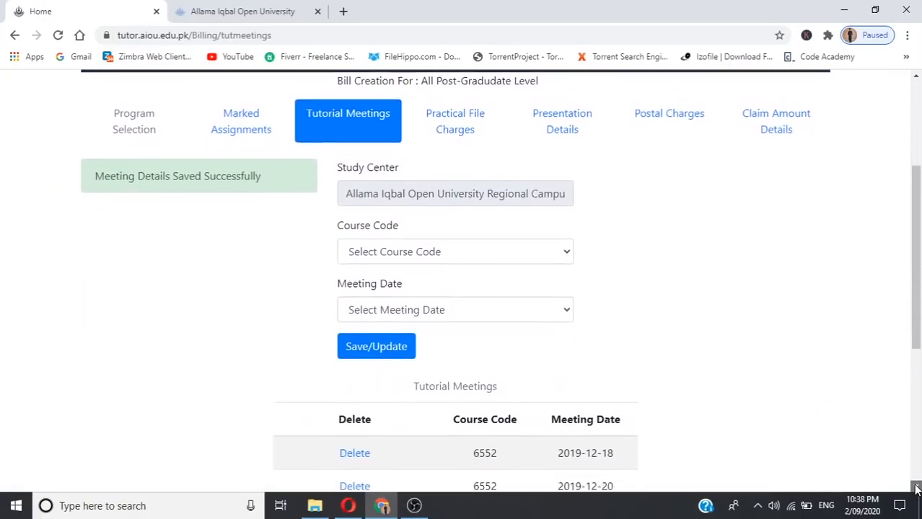
pyautogui.click(916, 489)
pyautogui.click(916, 489)
pyautogui.click(916, 489)
pyautogui.click(916, 489)
pyautogui.click(916, 489)
pyautogui.click(916, 489)
pyautogui.click(916, 489)
pyautogui.click(916, 489)
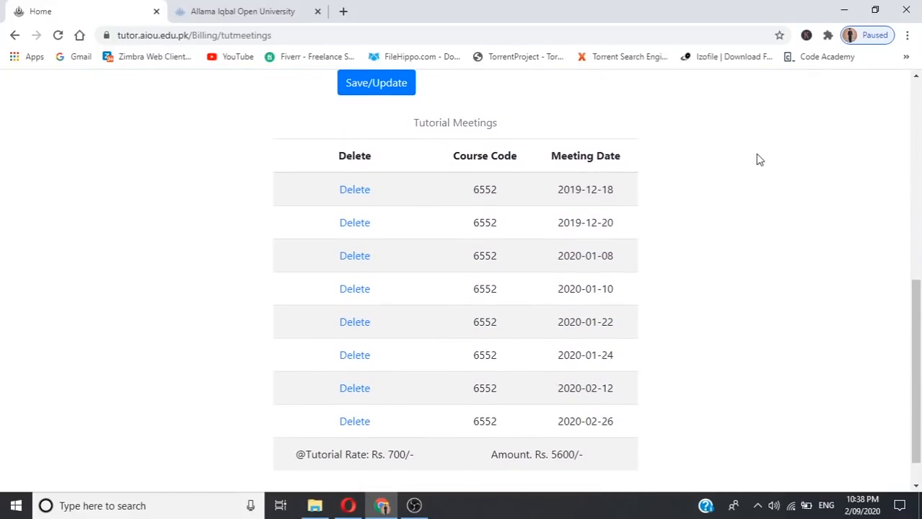
# Step: Select course 6552 and meeting date 2020-02-28 in the meeting form, and recheck the Tutorial Meetings list
pyautogui.click(916, 75)
pyautogui.click(916, 75)
pyautogui.click(916, 75)
pyautogui.click(916, 75)
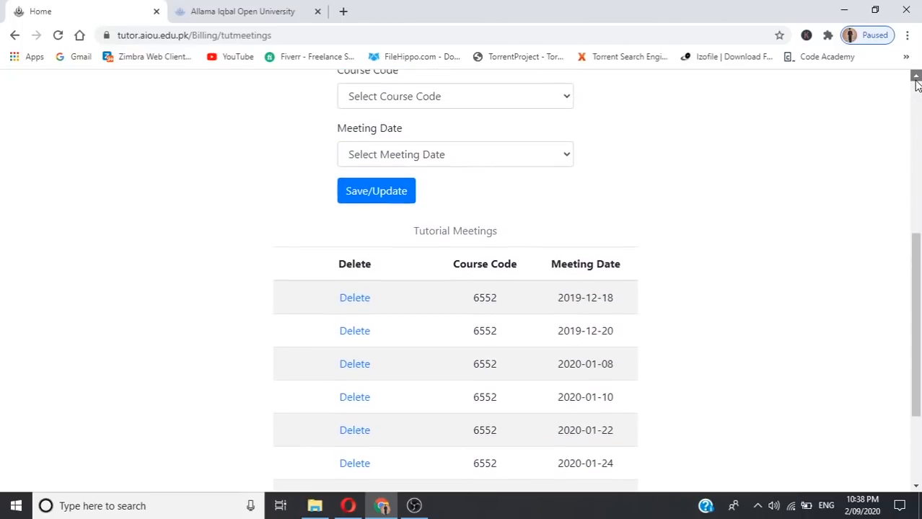
pyautogui.click(564, 98)
pyautogui.click(502, 132)
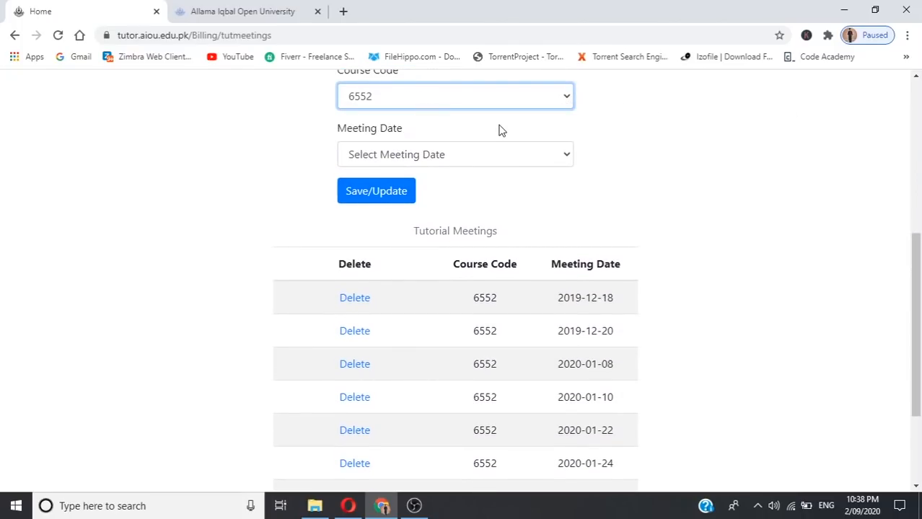
pyautogui.click(577, 157)
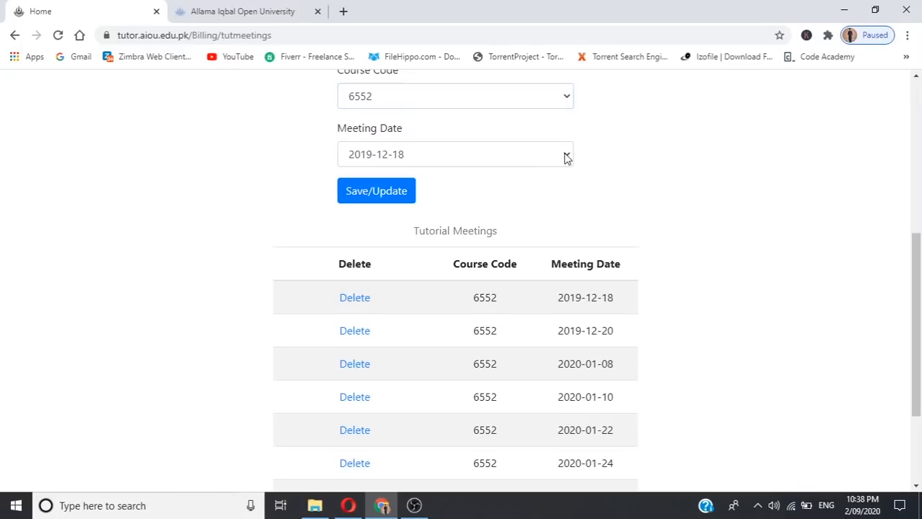
pyautogui.click(566, 155)
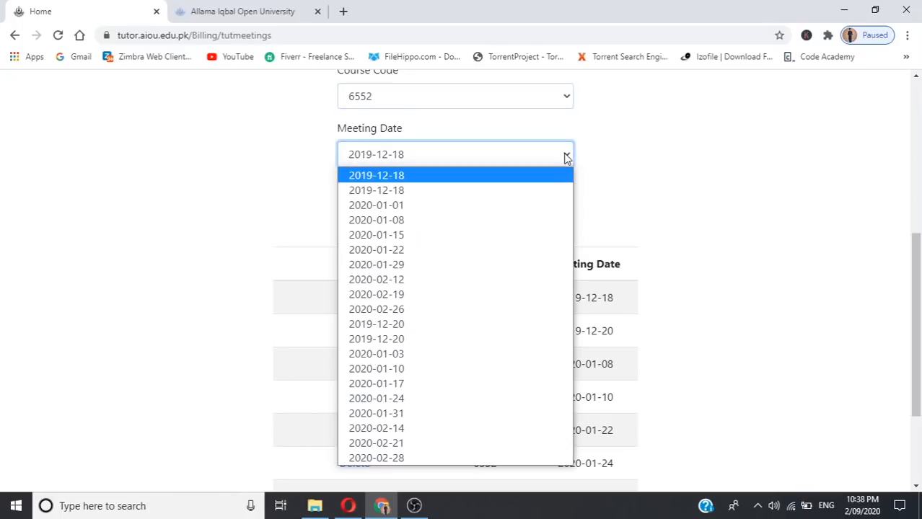
pyautogui.click(401, 461)
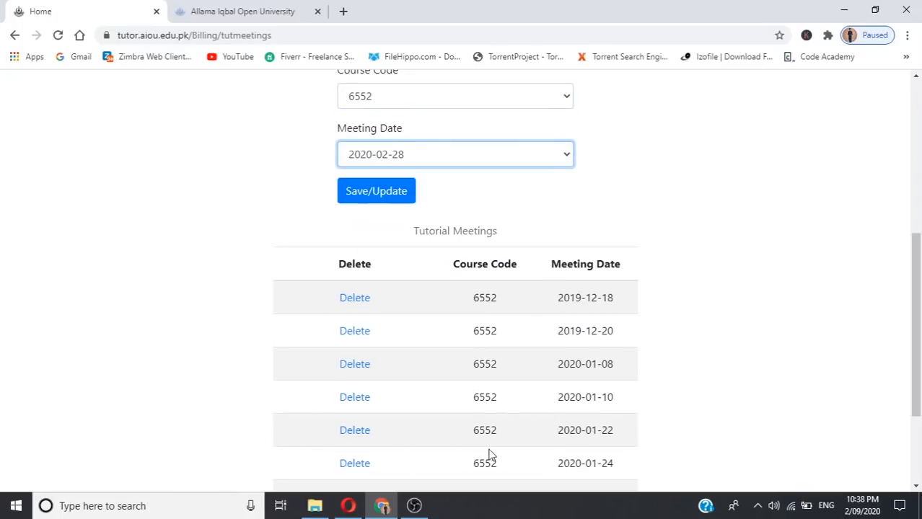
pyautogui.click(916, 488)
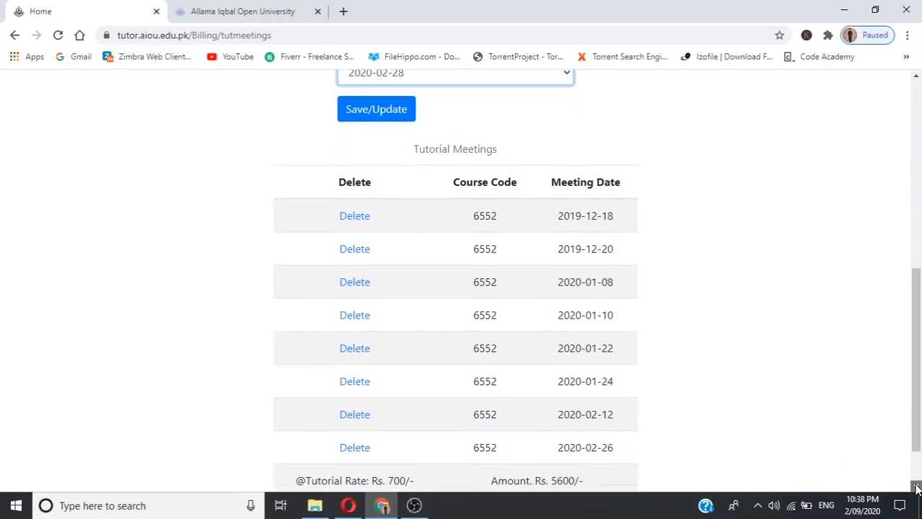
pyautogui.click(916, 488)
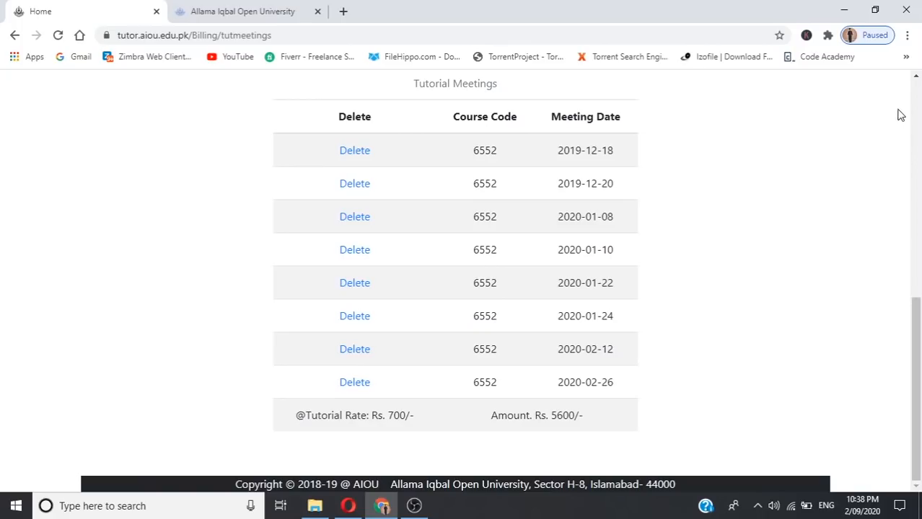
# Step: Add System-Generated postal charges for allocated course 6552 and check the resulting Cummulative Postal Charges entry
pyautogui.click(916, 78)
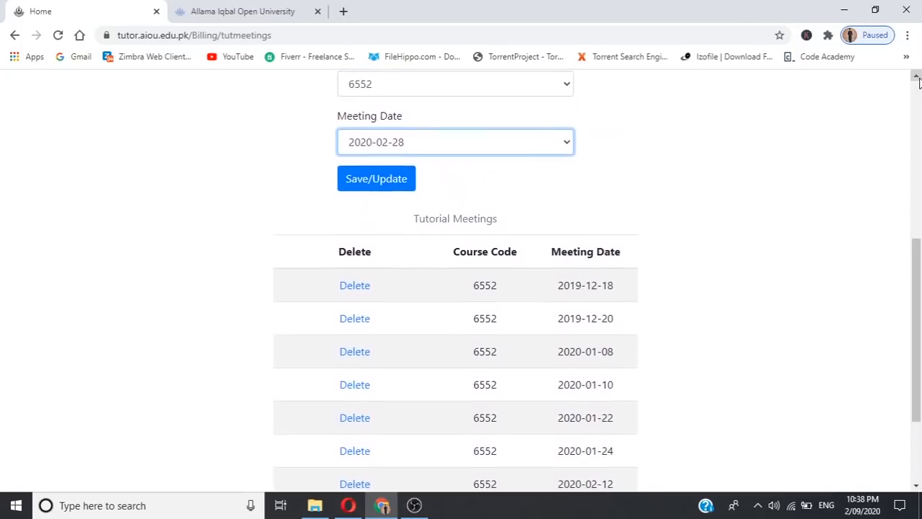
pyautogui.click(917, 77)
pyautogui.click(917, 77)
pyautogui.click(917, 77)
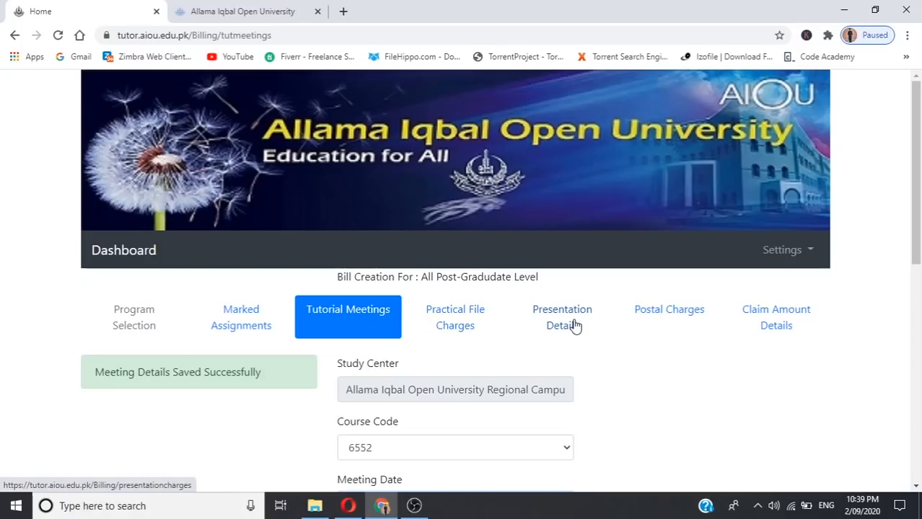
pyautogui.click(680, 318)
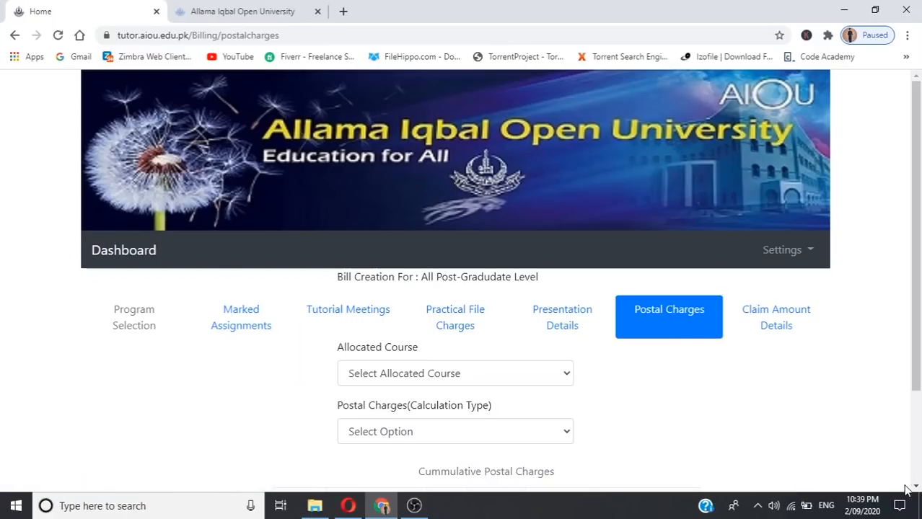
pyautogui.scroll(-3, 722, 352)
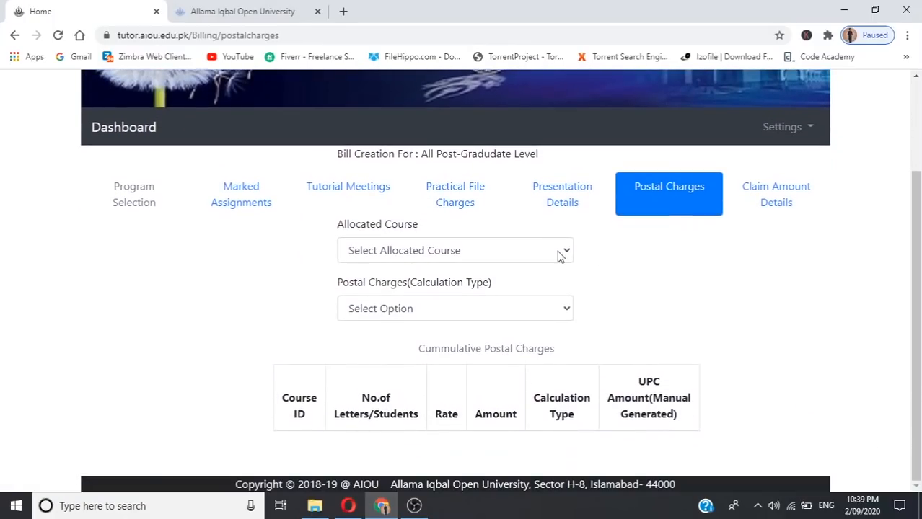
pyautogui.click(564, 257)
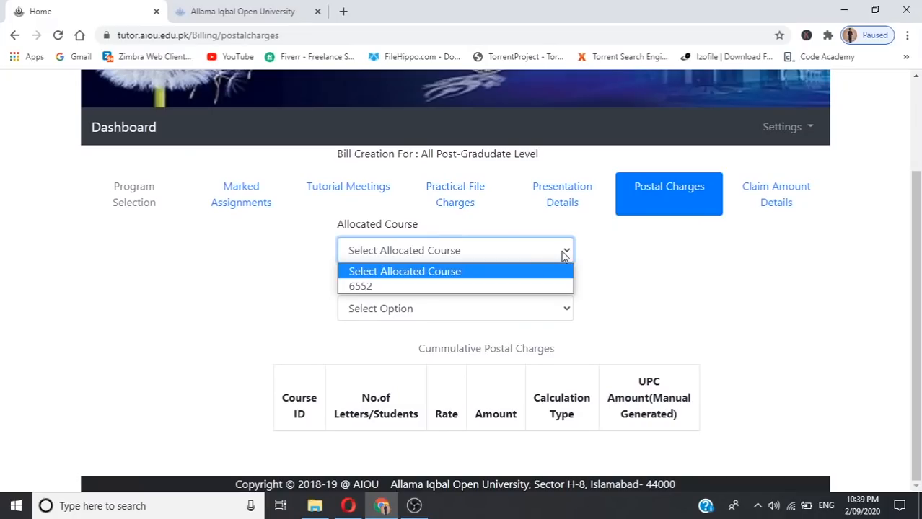
pyautogui.click(508, 289)
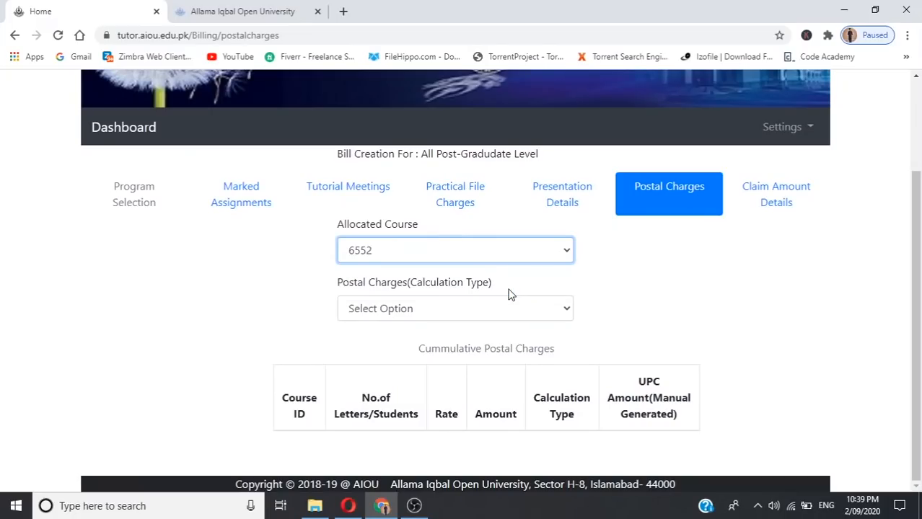
pyautogui.click(567, 309)
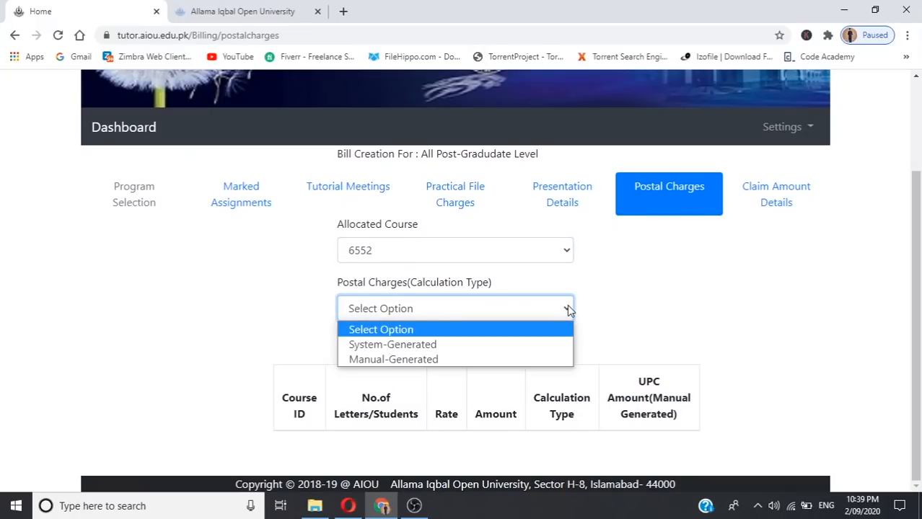
pyautogui.click(421, 344)
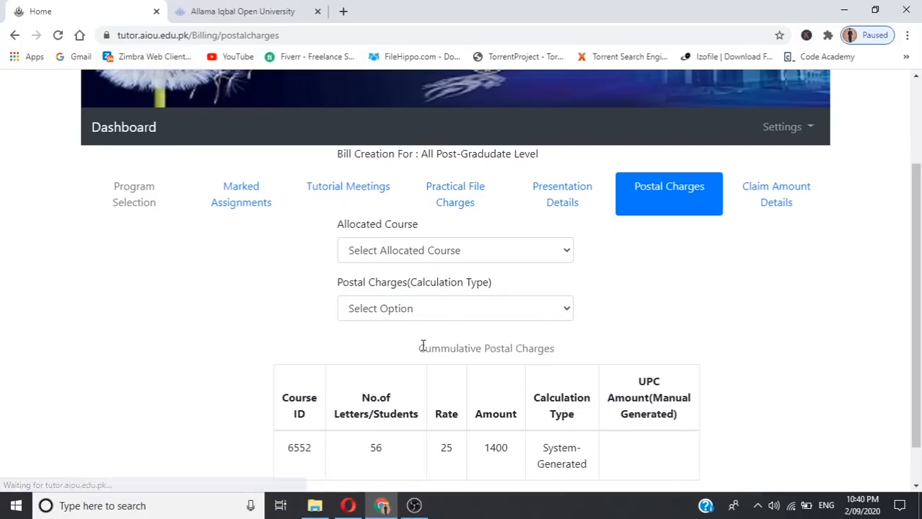
pyautogui.click(916, 486)
pyautogui.click(916, 488)
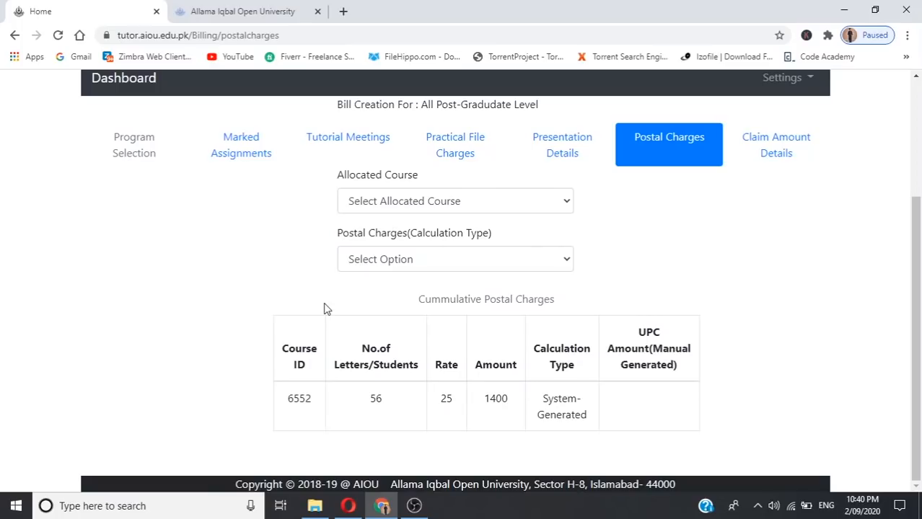
# Step: Open the bill's claim amount details and review the course amounts, additional charges, tax deduction, claimed totals and submission declaration
pyautogui.click(779, 145)
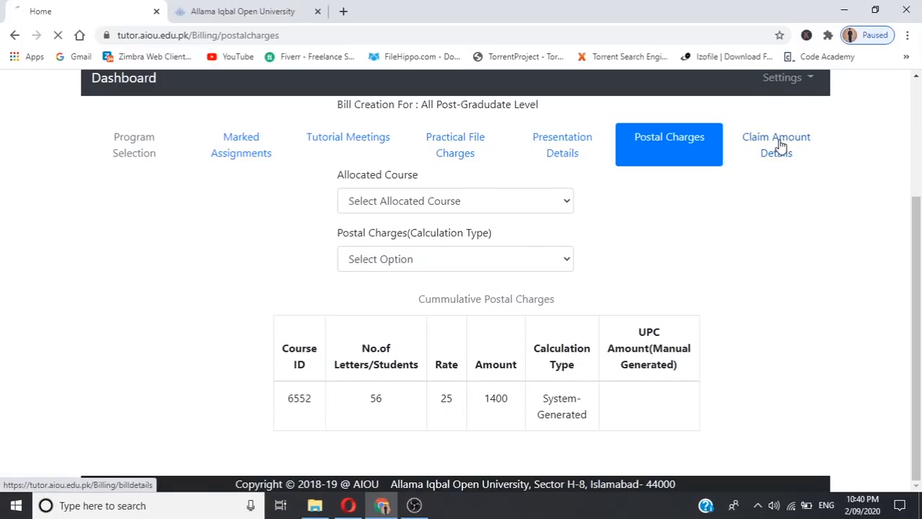
pyautogui.click(916, 489)
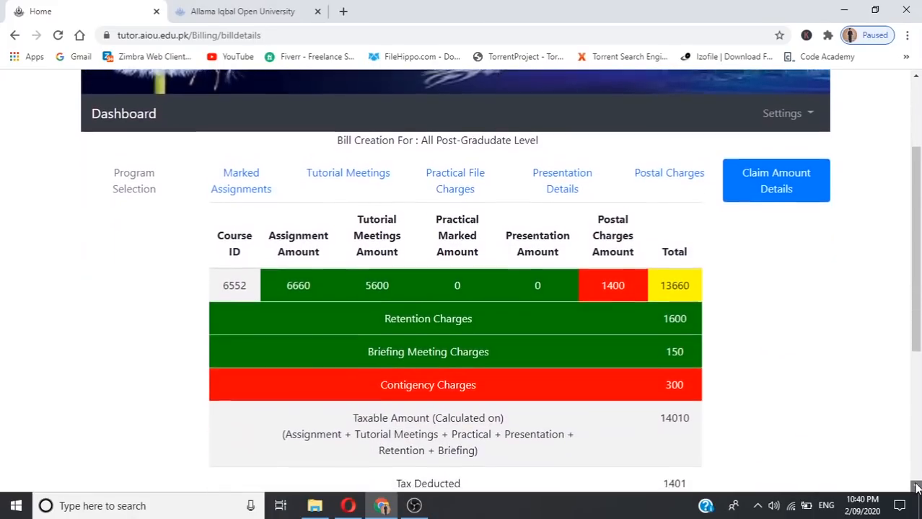
pyautogui.click(916, 489)
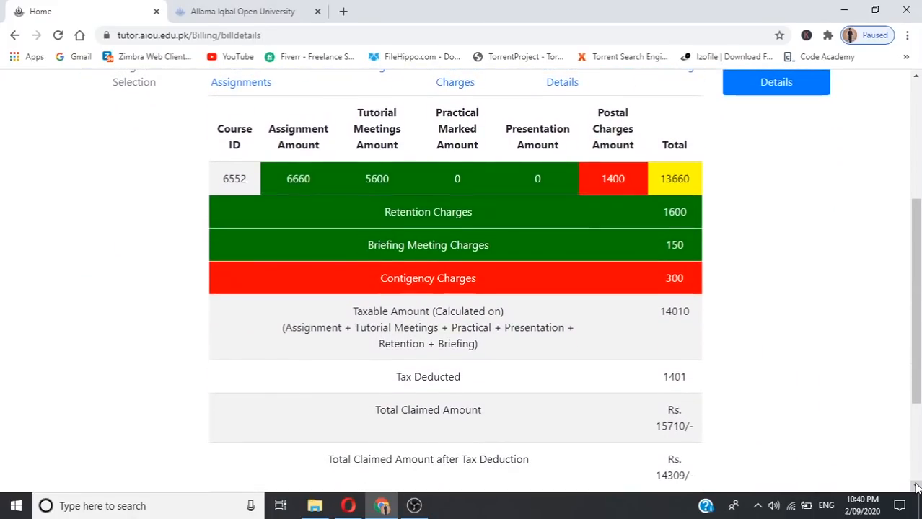
pyautogui.click(916, 489)
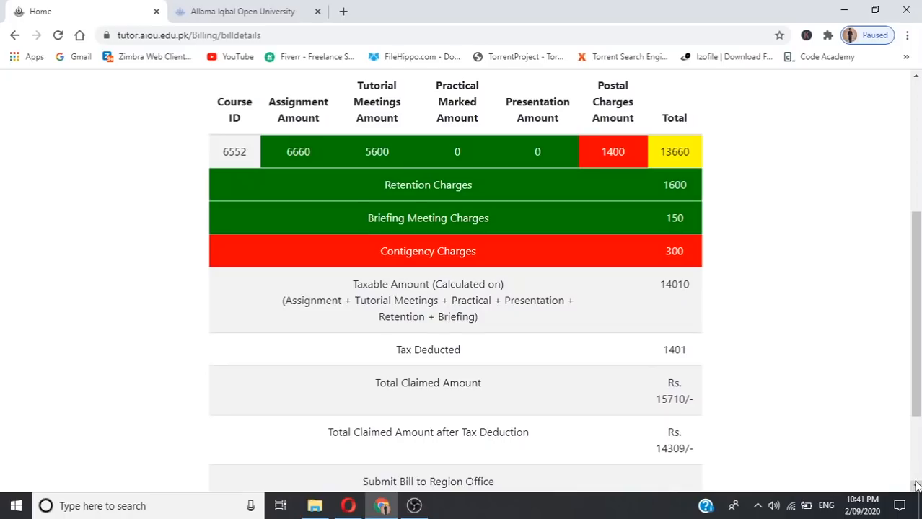
pyautogui.scroll(-2, 916, 486)
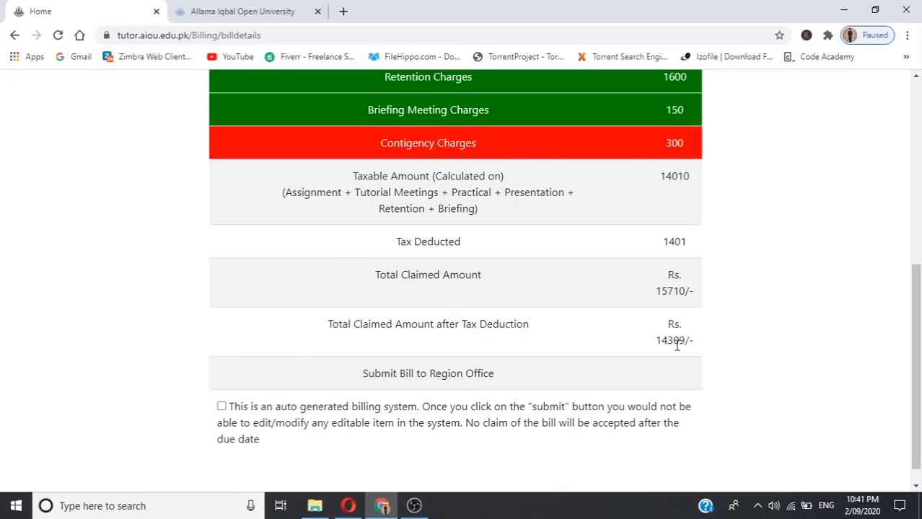
pyautogui.click(915, 78)
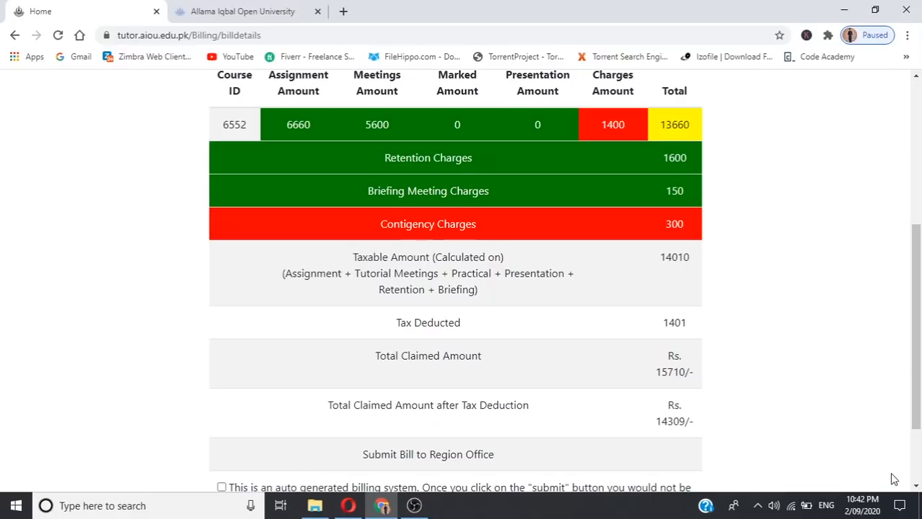
pyautogui.scroll(-2, 915, 489)
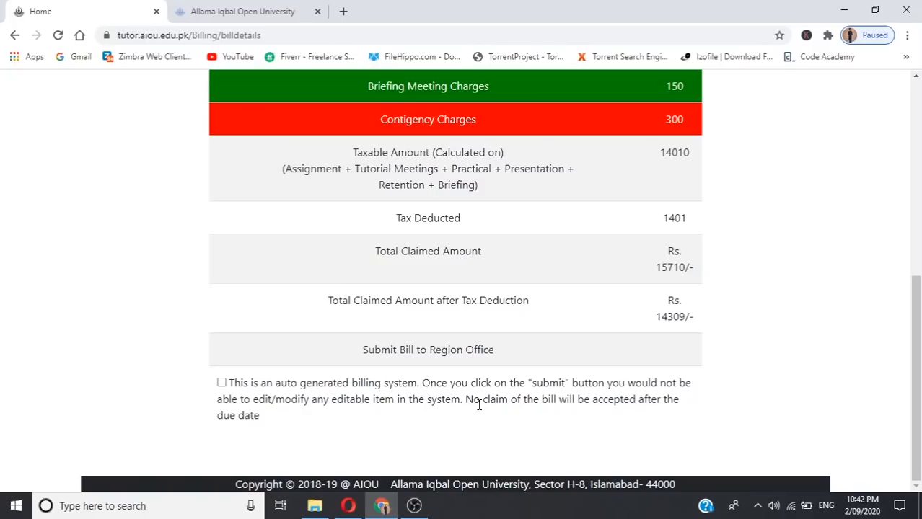
# Step: Accept the auto generated billing declaration and submit the post-graduate level bill to the Region Office
pyautogui.click(221, 383)
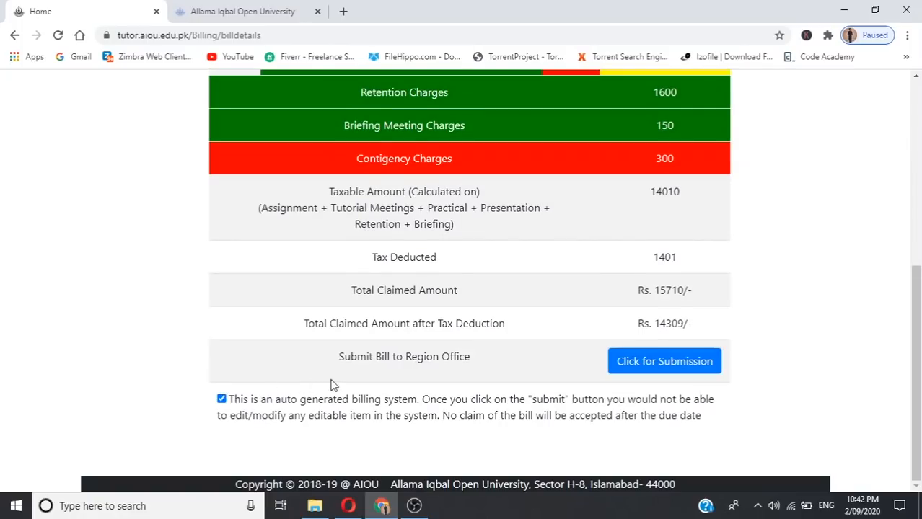
pyautogui.click(652, 368)
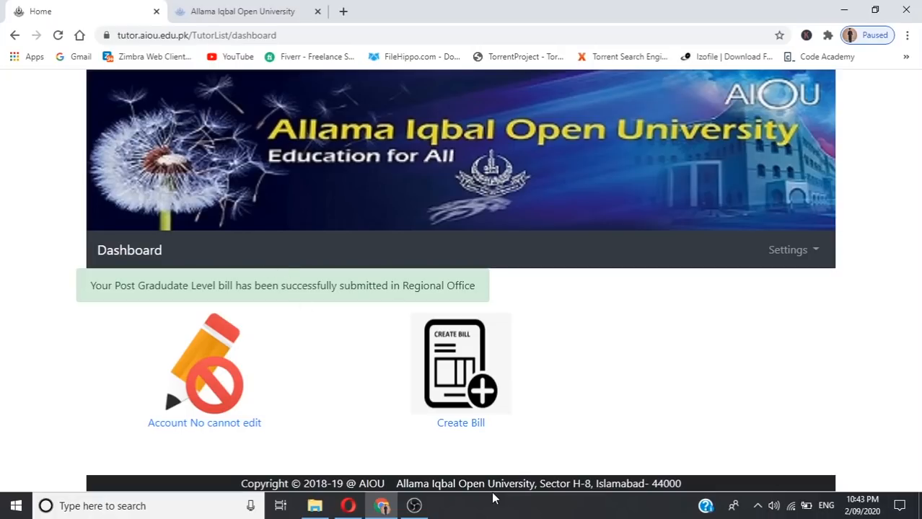
pyautogui.moveTo(414, 508)
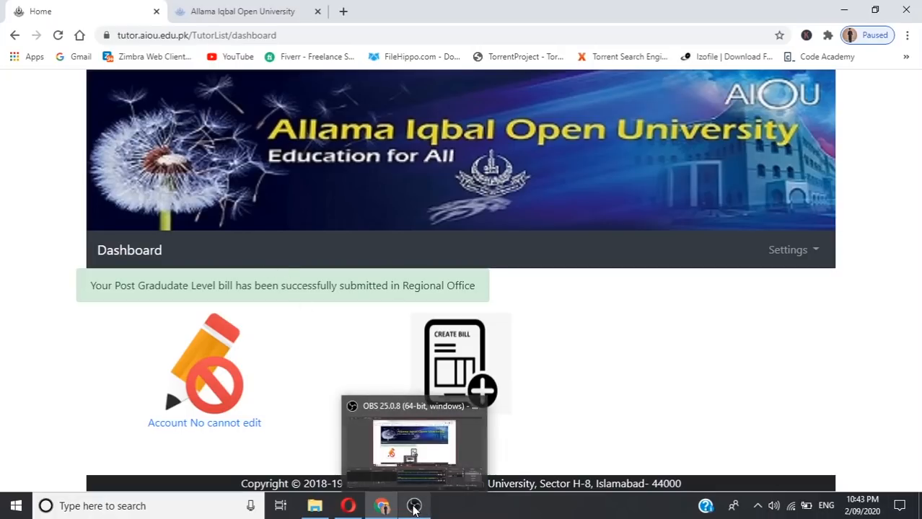